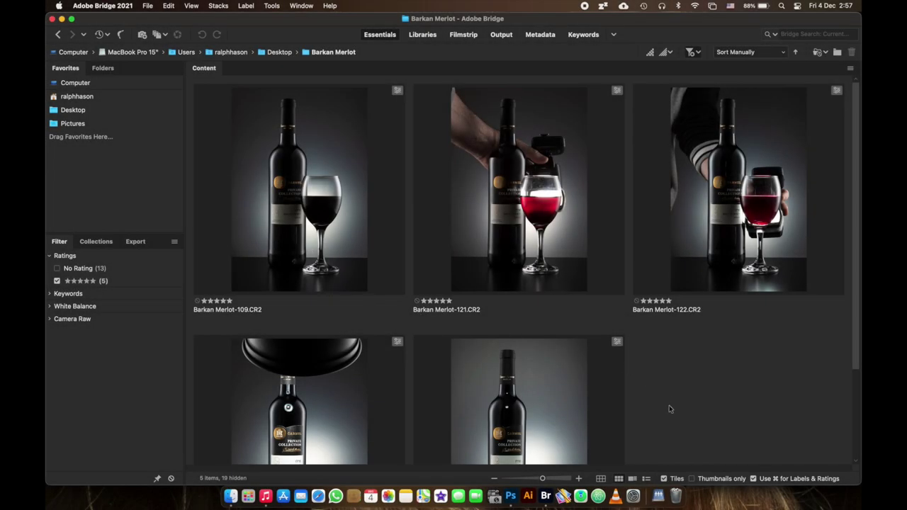
# Review the five-star Barkan Merlot photos, previewing the base shot, the glass glow shots and the two label shots.
pyautogui.scroll(-3, 669, 409)
pyautogui.scroll(3, 669, 409)
pyautogui.click(320, 234)
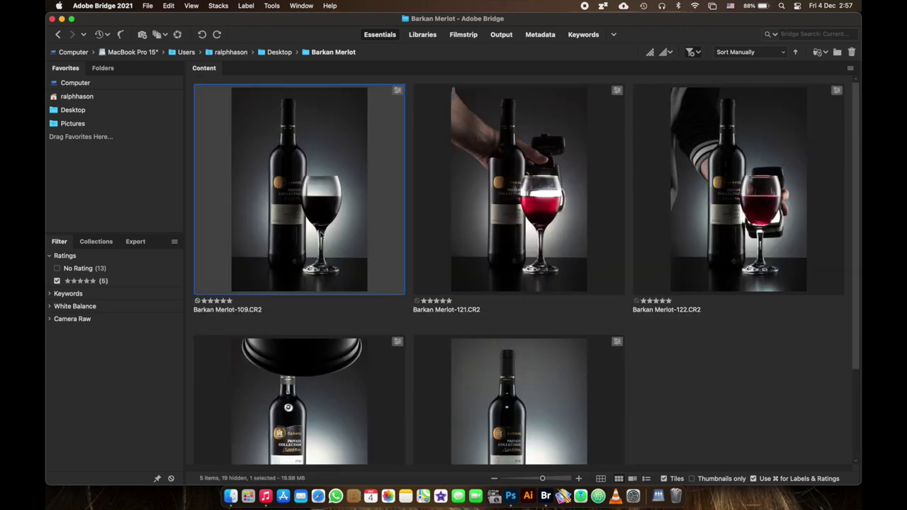
pyautogui.press('space')
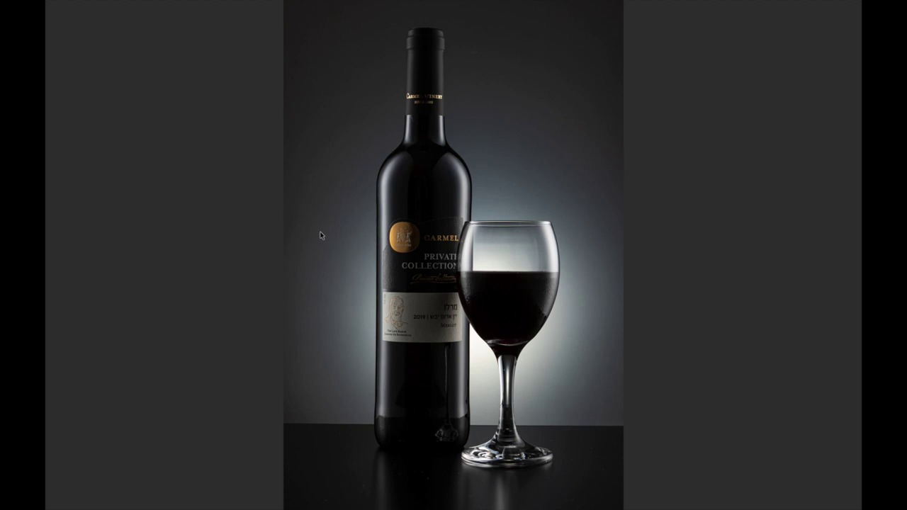
pyautogui.press('space')
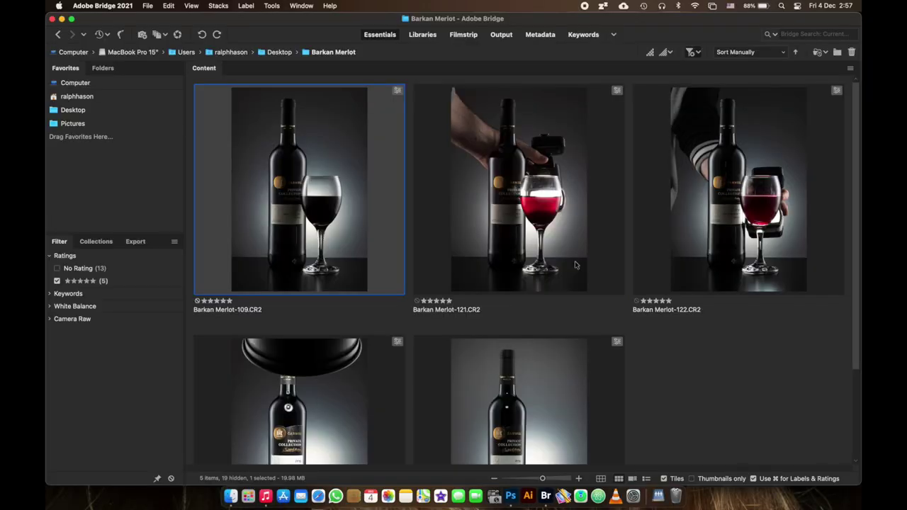
pyautogui.click(713, 232)
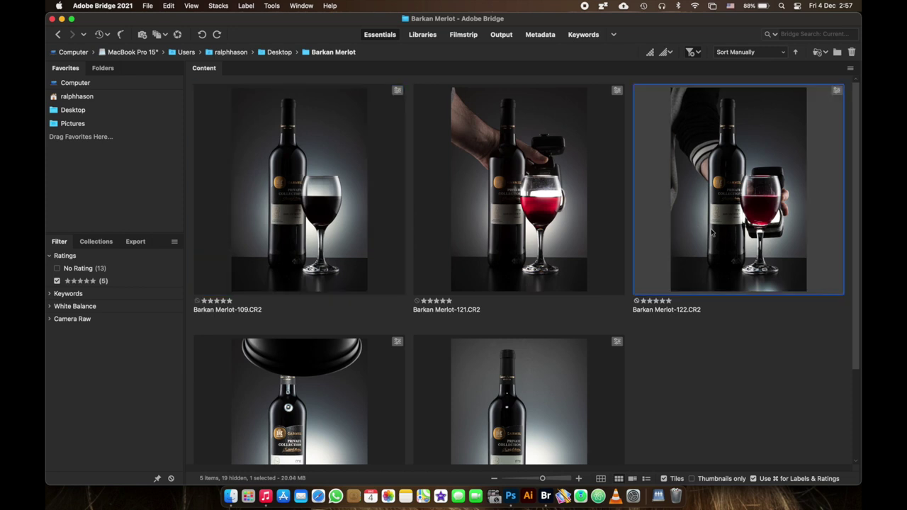
pyautogui.press('space')
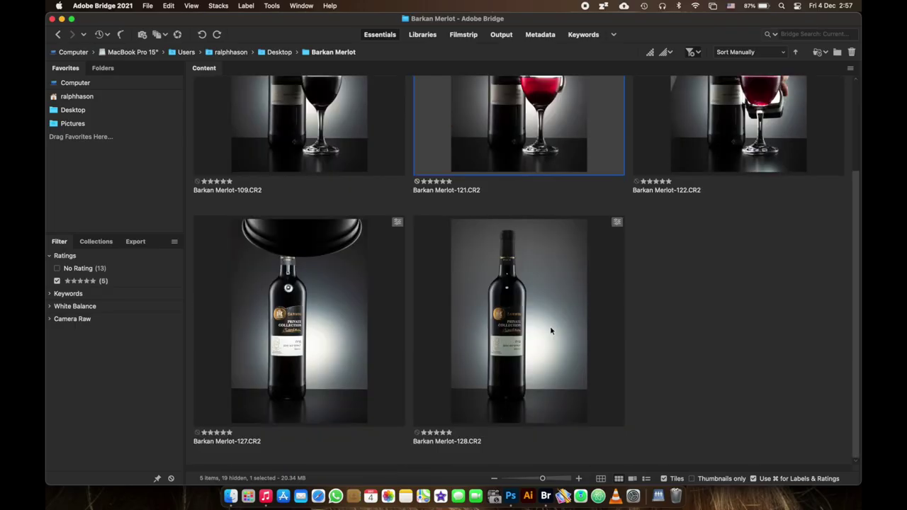
pyautogui.click(304, 348)
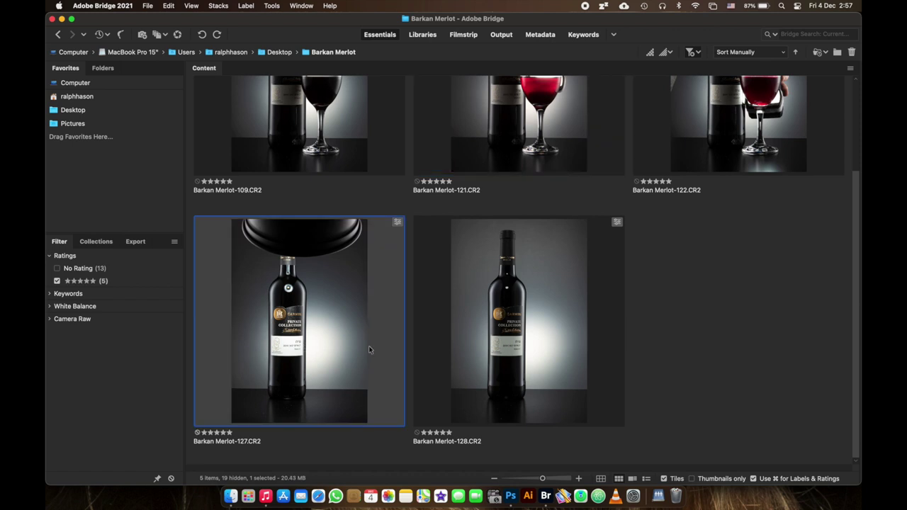
pyautogui.click(469, 333)
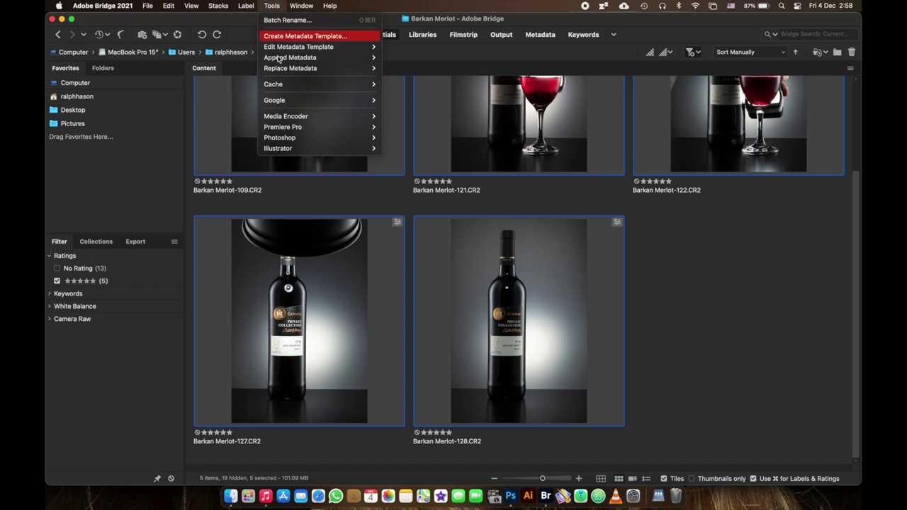
# Load all five selected Barkan Merlot CR2 files into Photoshop as layers of one document, queueing the command.
pyautogui.moveTo(289, 121)
pyautogui.moveTo(293, 145)
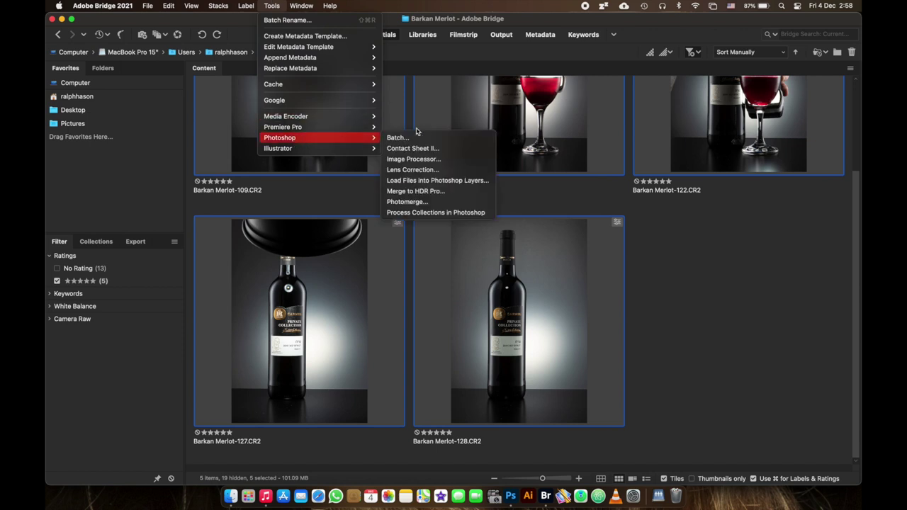
pyautogui.click(432, 181)
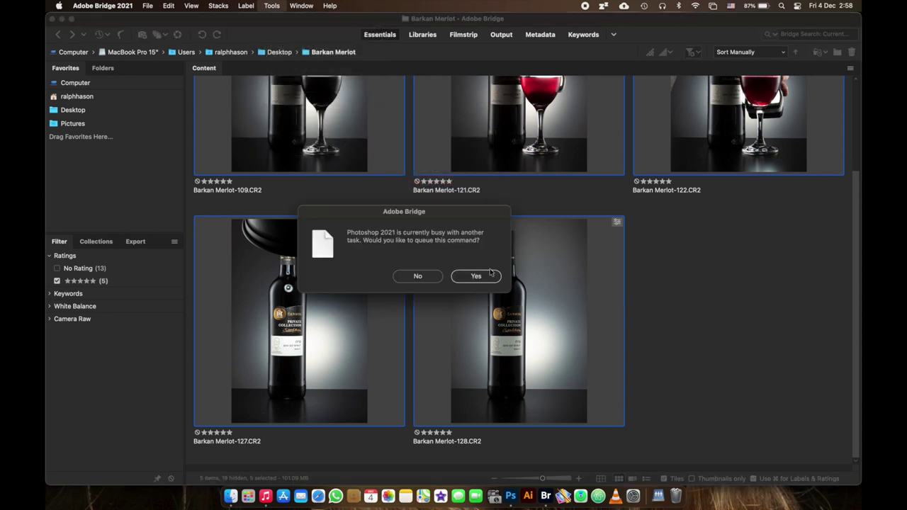
pyautogui.click(476, 276)
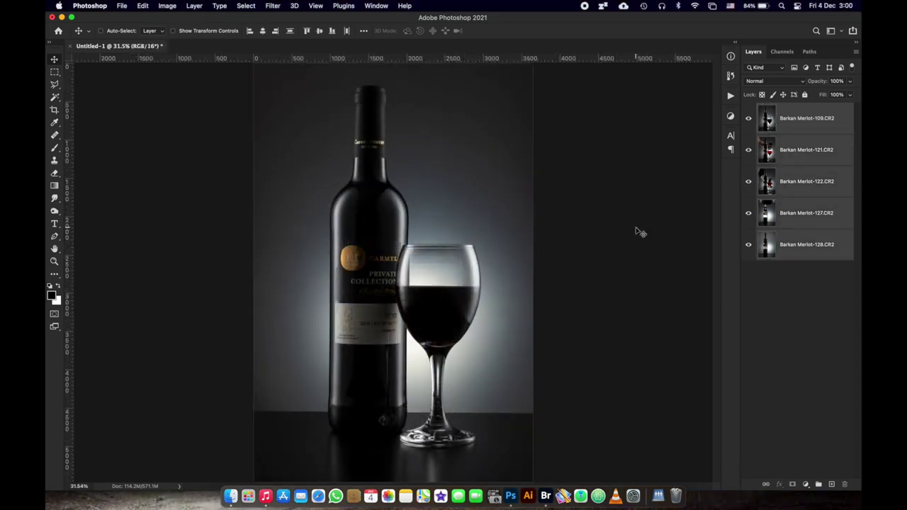
# Auto-align the five selected layers using the Auto projection.
pyautogui.click(169, 6)
pyautogui.moveTo(194, 6)
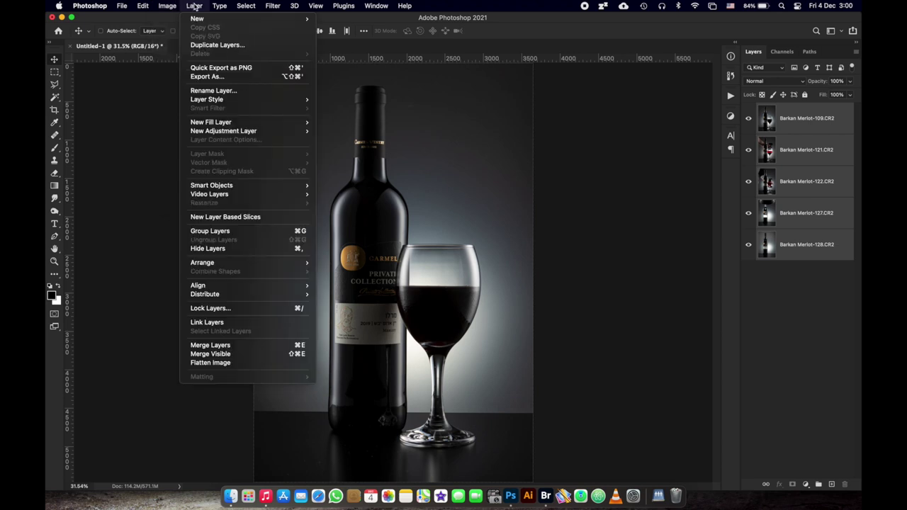
pyautogui.moveTo(142, 6)
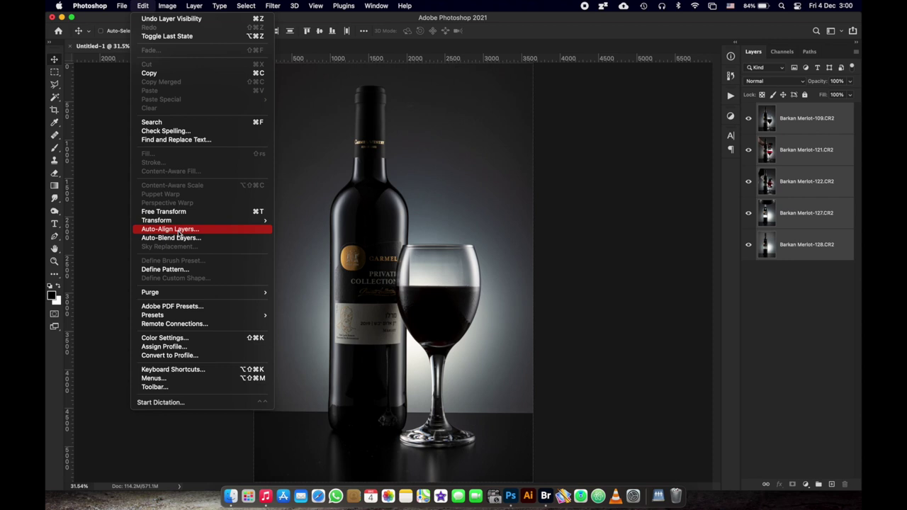
pyautogui.click(143, 8)
pyautogui.click(148, 10)
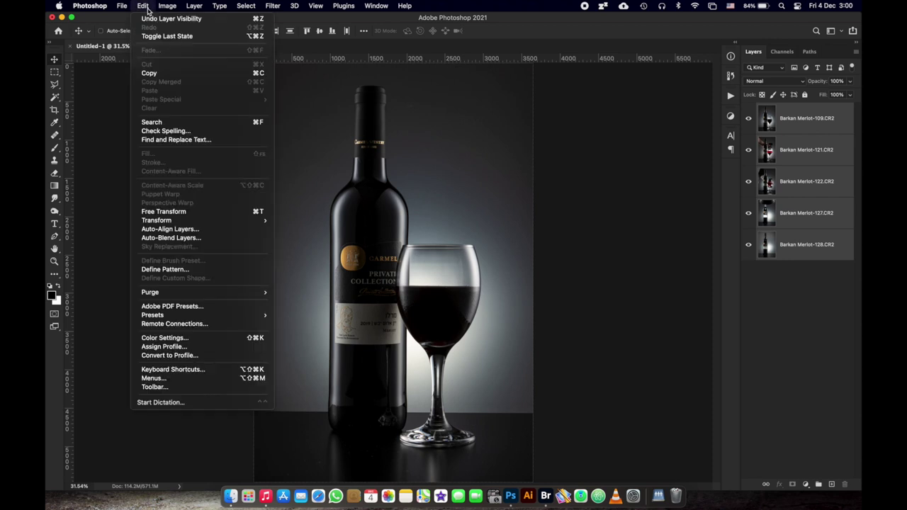
pyautogui.click(170, 231)
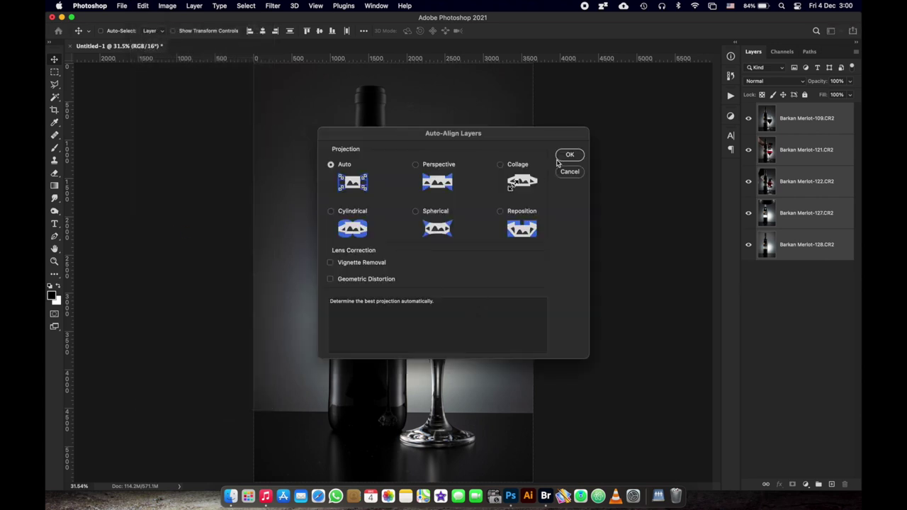
pyautogui.click(560, 160)
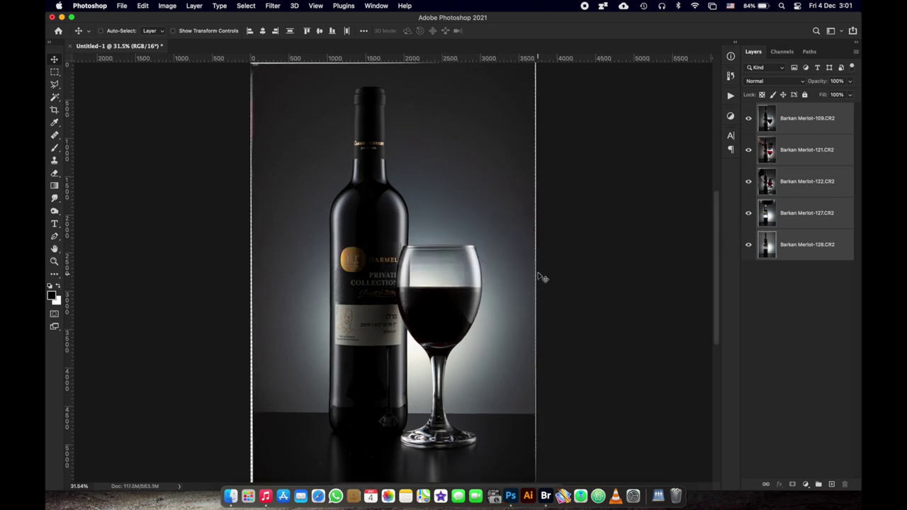
# Examine the bottle's PRIVATE COLLECTION label text up close, toggling layer visibility to check how well the layers align.
pyautogui.click(56, 262)
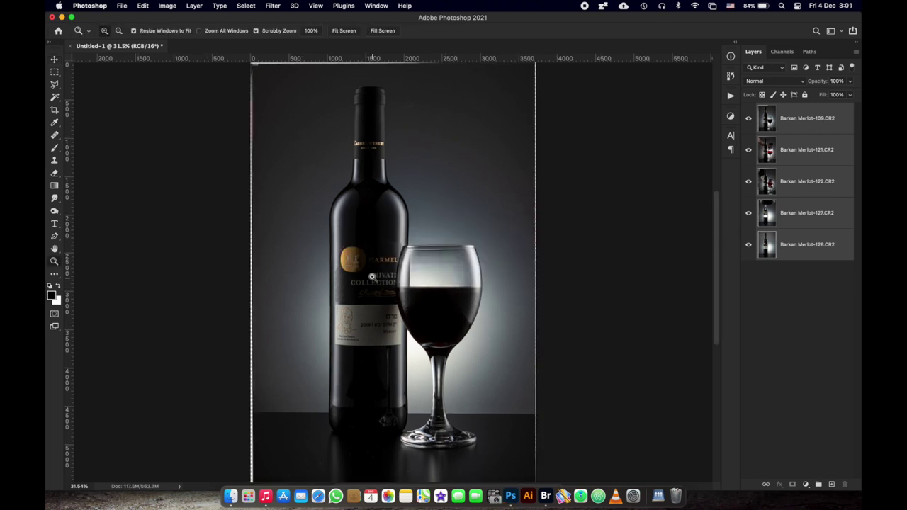
pyautogui.moveTo(374, 278); pyautogui.dragTo(468, 369)
pyautogui.hscroll(5, 468, 368)
pyautogui.scroll(-1, 468, 369)
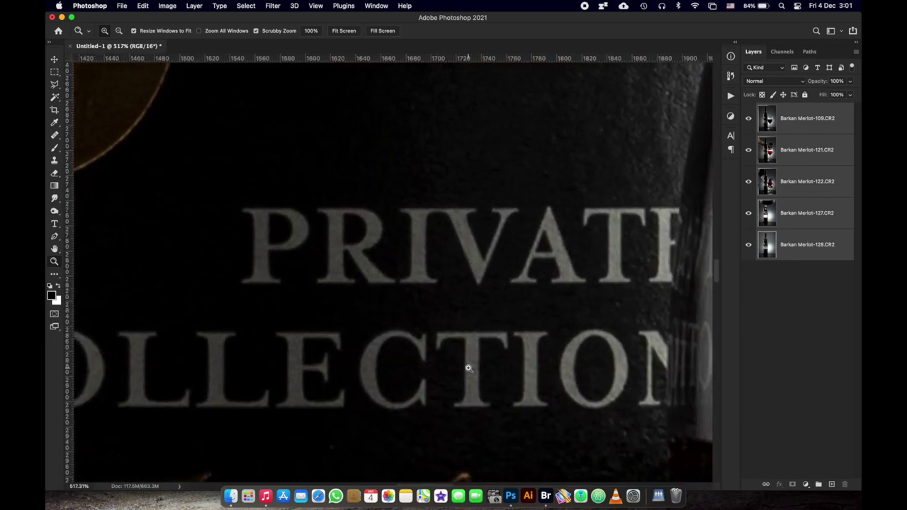
pyautogui.hscroll(-3, 469, 368)
pyautogui.scroll(-1, 468, 368)
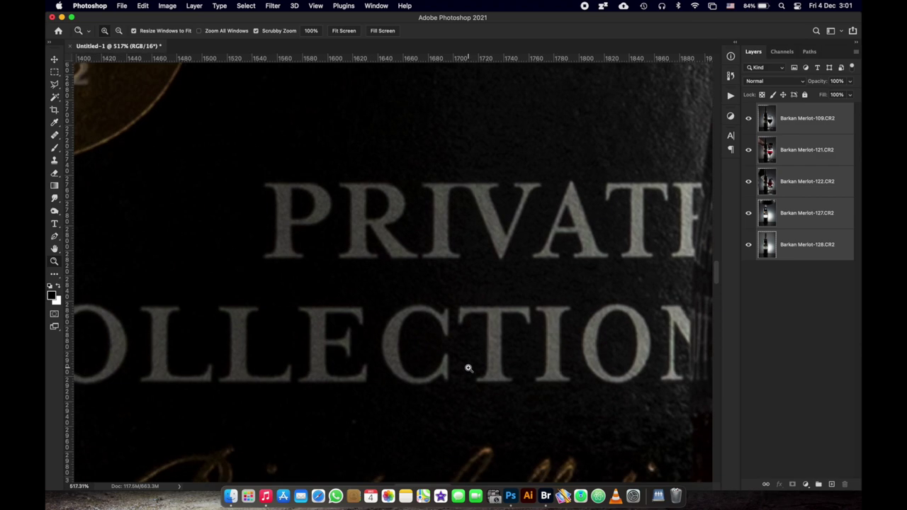
pyautogui.moveTo(750, 214); pyautogui.dragTo(750, 122)
pyautogui.click(748, 214)
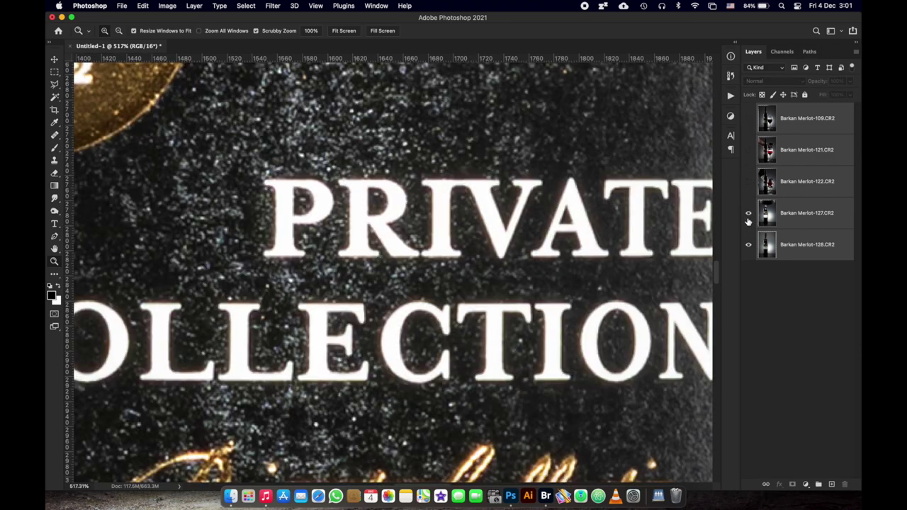
pyautogui.click(748, 214)
pyautogui.click(748, 214)
pyautogui.click(749, 182)
pyautogui.click(749, 190)
pyautogui.click(747, 151)
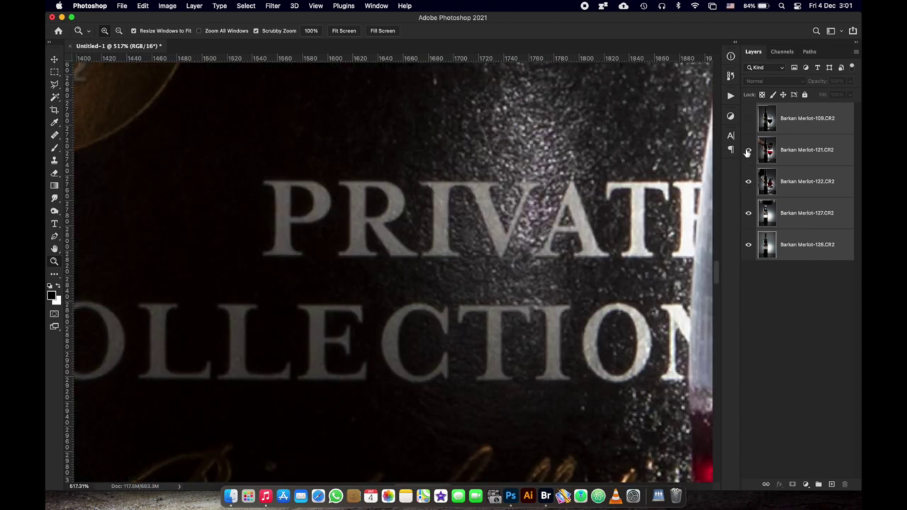
pyautogui.click(747, 151)
pyautogui.click(748, 119)
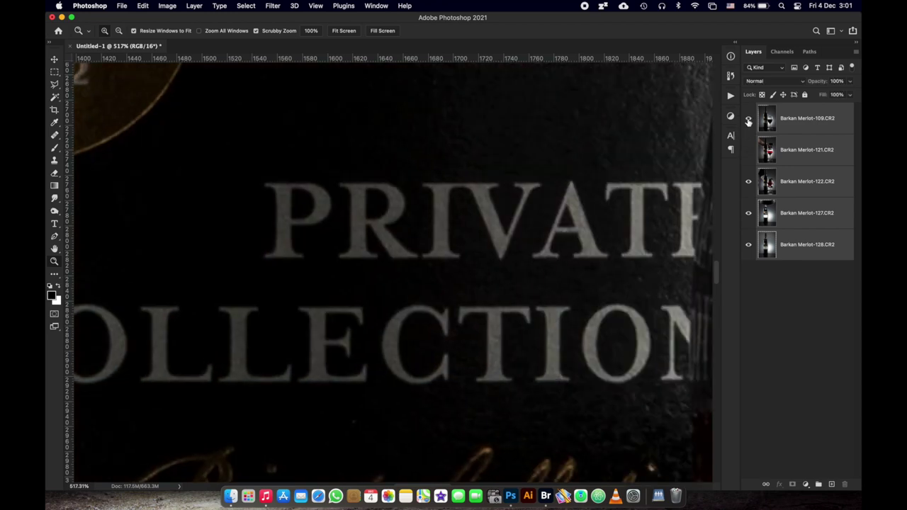
pyautogui.click(749, 151)
pyautogui.click(748, 119)
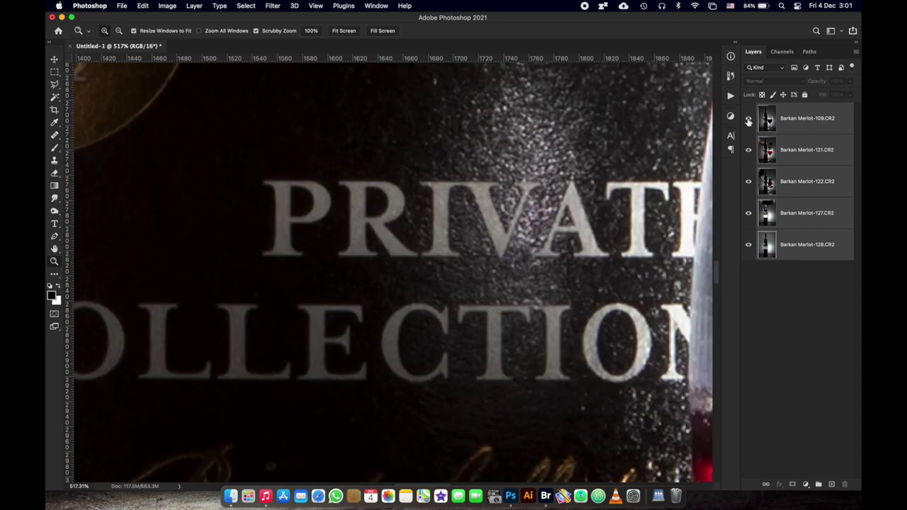
pyautogui.press('super+0')
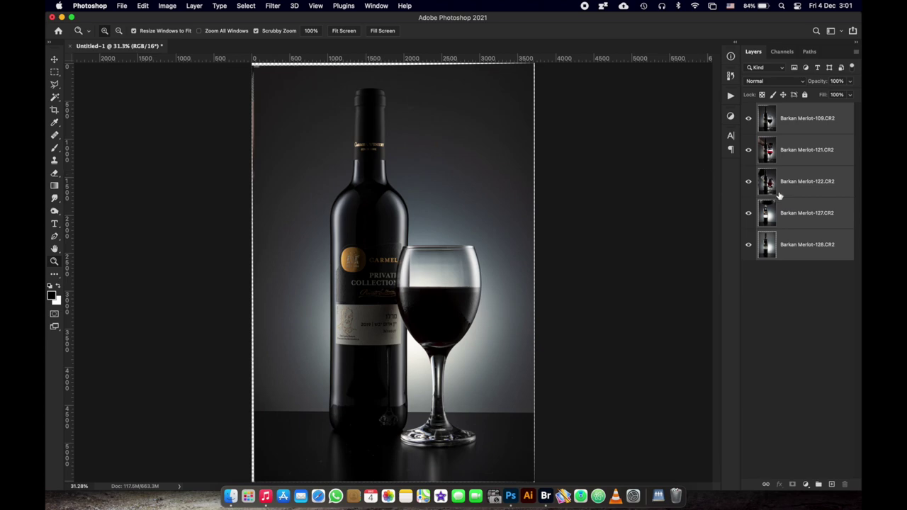
# Hide every layer except Barkan Merlot-109.CR2 and move that layer to the bottom of the stack.
pyautogui.moveTo(751, 213); pyautogui.dragTo(751, 115)
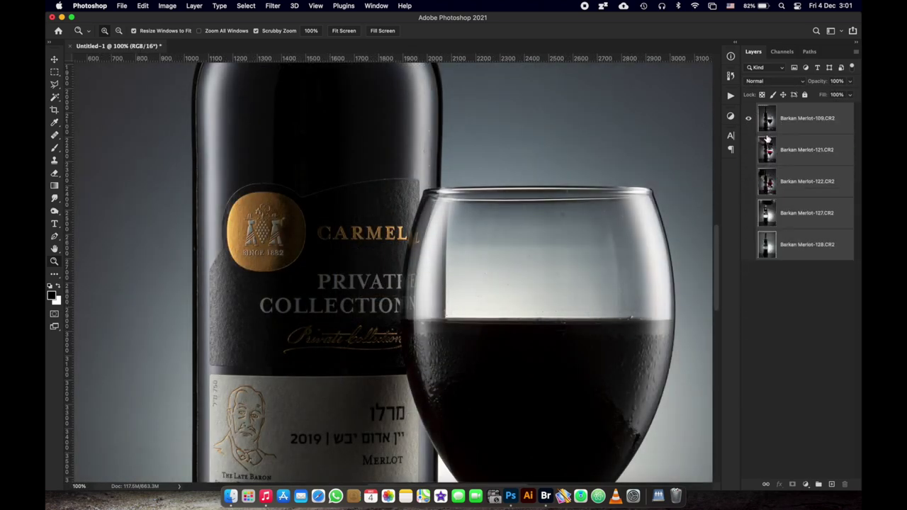
pyautogui.moveTo(770, 131); pyautogui.dragTo(774, 266)
pyautogui.click(780, 278)
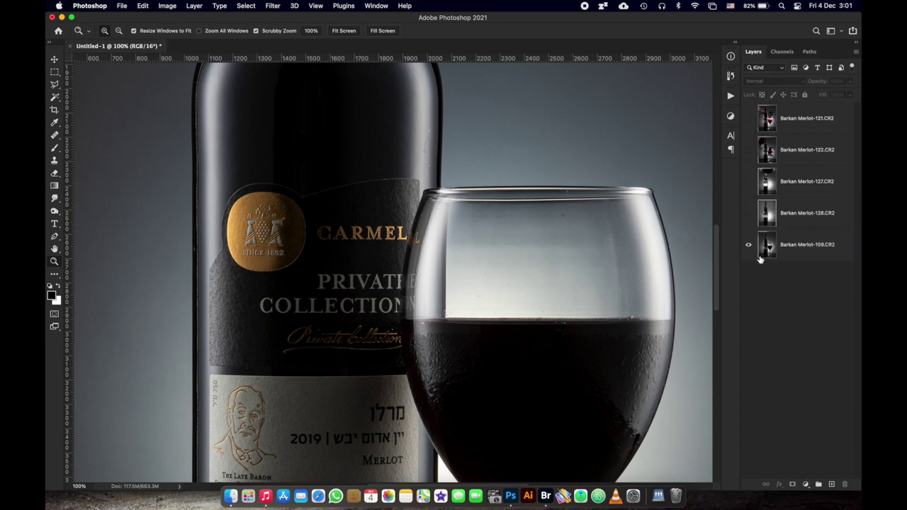
pyautogui.press('super+0')
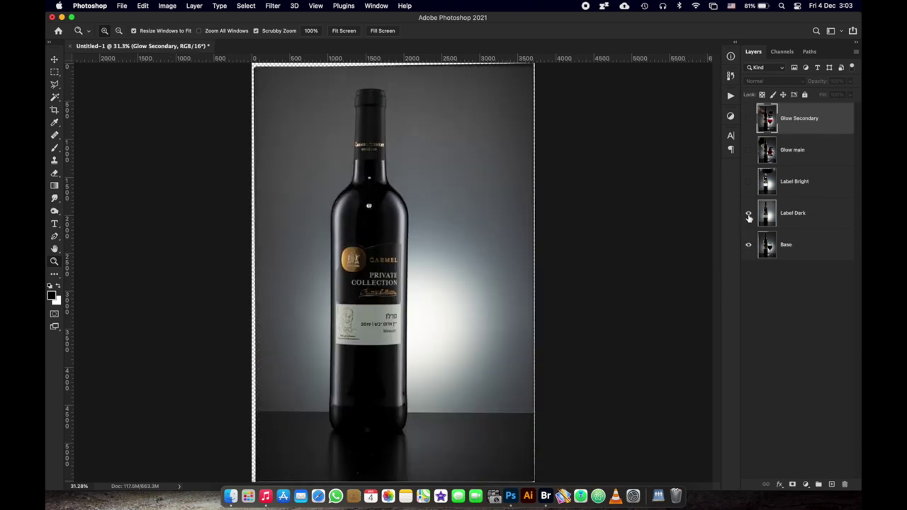
# Show the Label Bright layer instead of Label Dark and add a black layer mask that hides all of it.
pyautogui.click(749, 214)
pyautogui.click(749, 182)
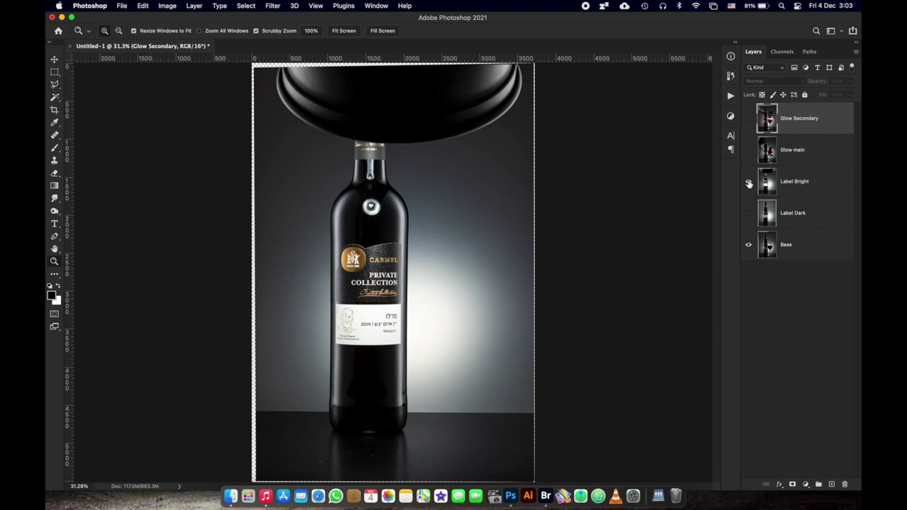
pyautogui.click(786, 187)
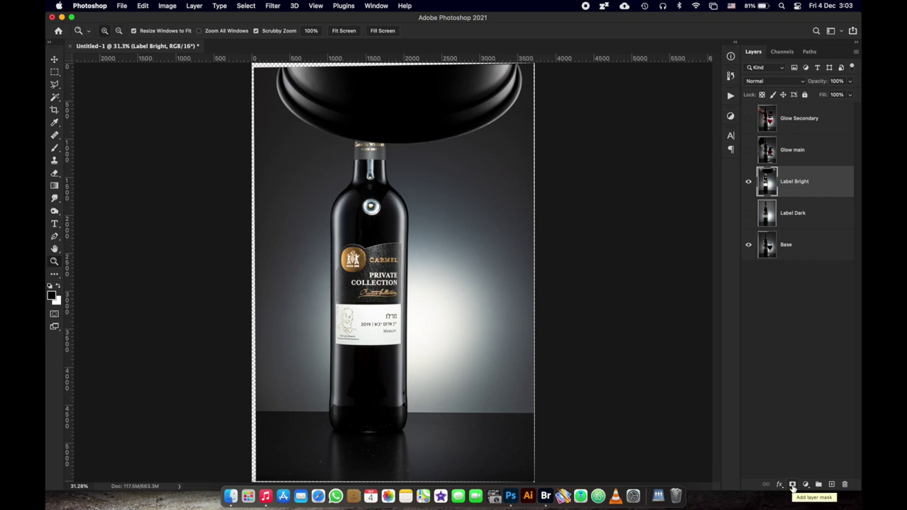
pyautogui.keyDown('alt'); pyautogui.click(792, 486); pyautogui.keyUp('alt')
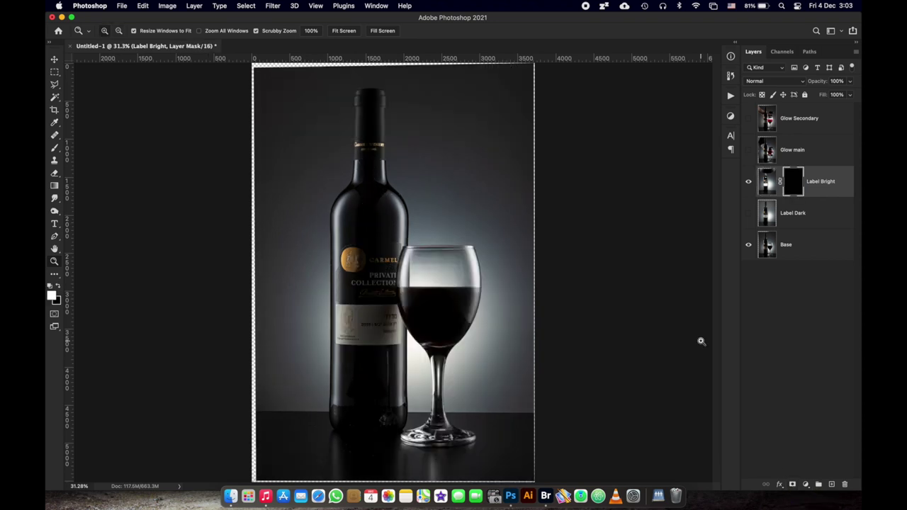
# Reveal the bright version of the white Merlot label by painting white on the Label Bright mask with a 100 px brush.
pyautogui.press('super+plus')
pyautogui.press('super+plus')
pyautogui.press('super+plus')
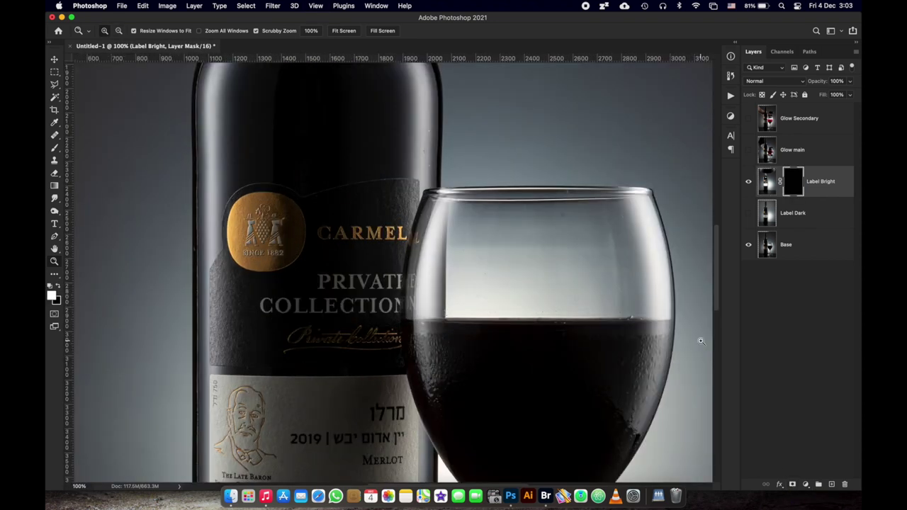
pyautogui.press('b')
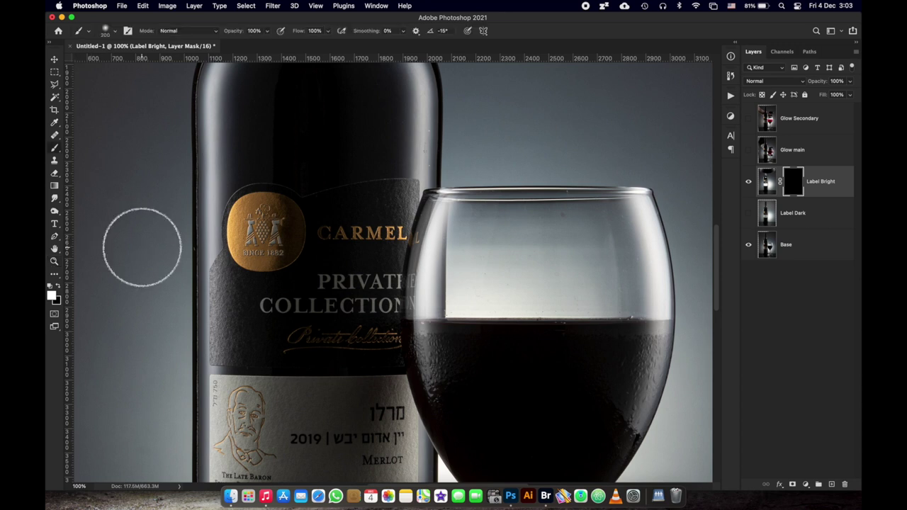
pyautogui.click(122, 6)
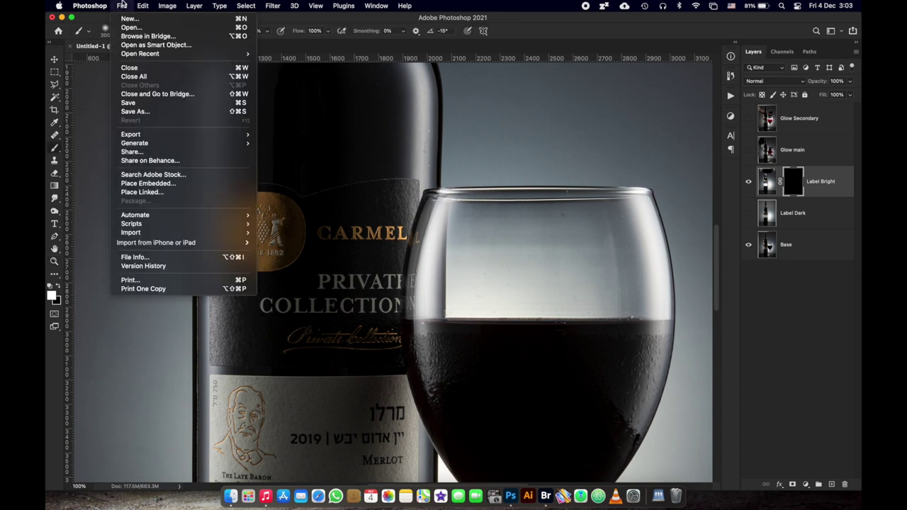
pyautogui.click(115, 31)
pyautogui.write('150')
pyautogui.press('Return')
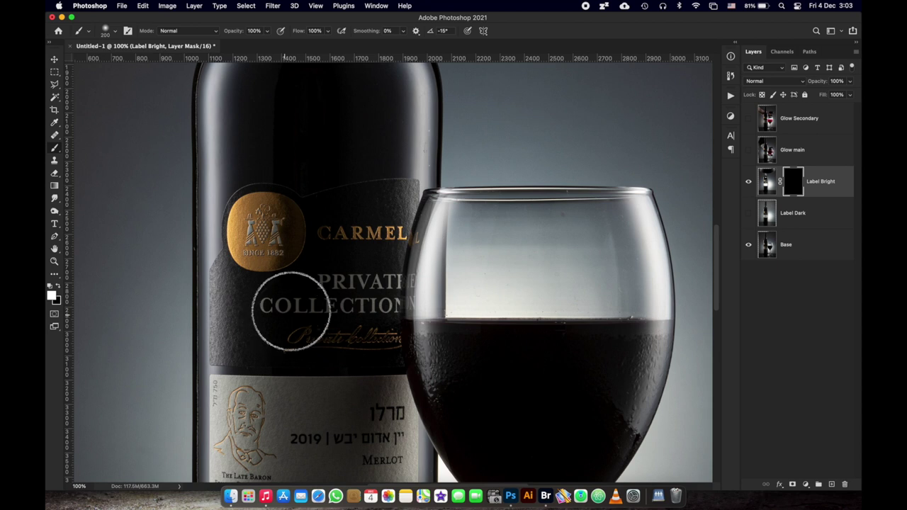
pyautogui.press('[')
pyautogui.press('[')
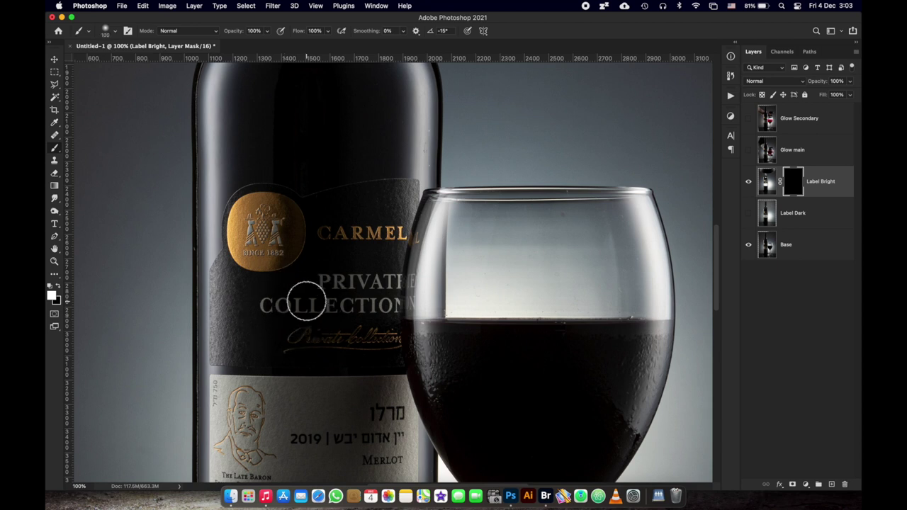
pyautogui.scroll(-5, 306, 301)
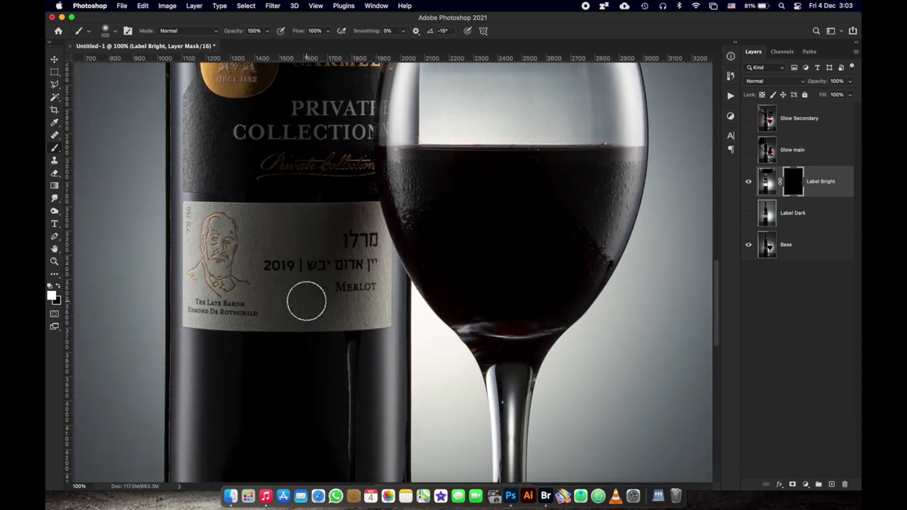
pyautogui.press('super+equal')
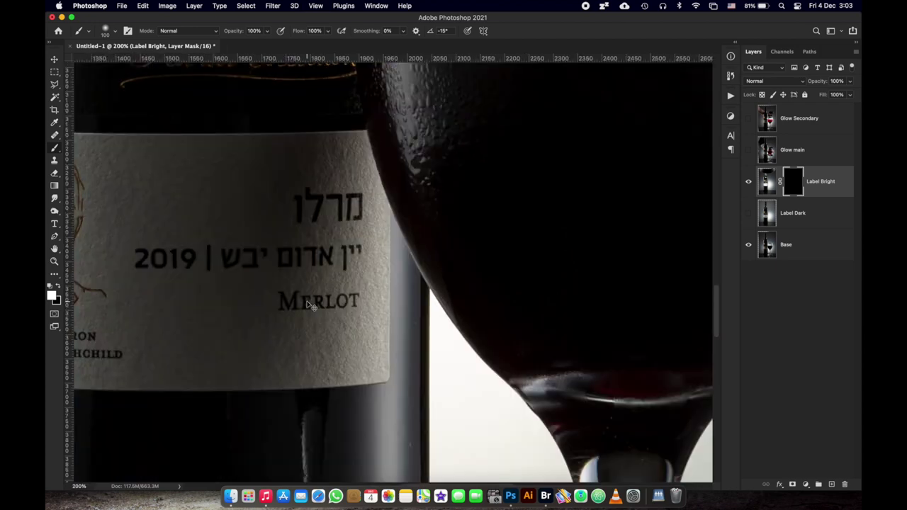
pyautogui.press('super+minus')
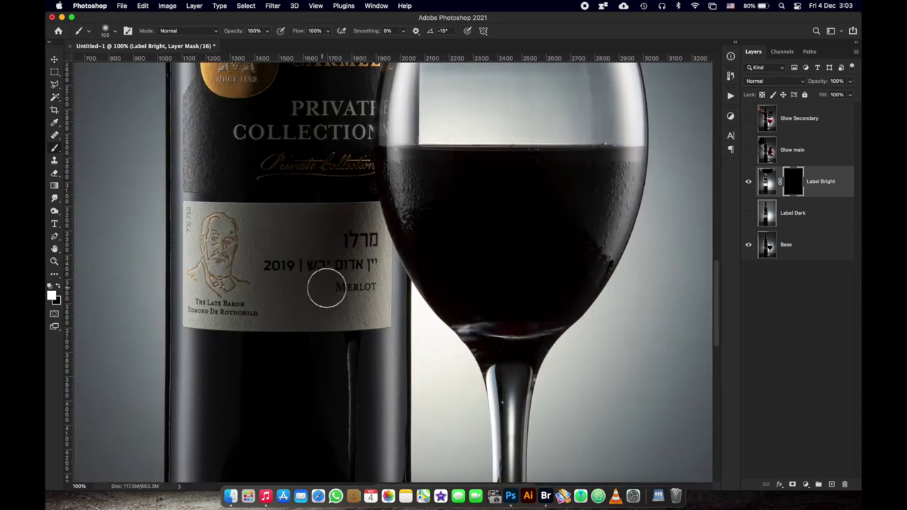
pyautogui.moveTo(328, 286)
pyautogui.mouseDown()
pyautogui.moveTo(292, 259)
pyautogui.moveTo(298, 246)
pyautogui.moveTo(328, 241)
pyautogui.moveTo(209, 216)
pyautogui.moveTo(202, 315)
pyautogui.moveTo(363, 317)
pyautogui.moveTo(192, 280)
pyautogui.moveTo(243, 215)
pyautogui.moveTo(353, 211)
pyautogui.moveTo(227, 216)
pyautogui.moveTo(265, 283)
pyautogui.moveTo(213, 305)
pyautogui.moveTo(245, 265)
pyautogui.moveTo(219, 244)
pyautogui.moveTo(323, 294)
pyautogui.moveTo(372, 227)
pyautogui.moveTo(383, 312)
pyautogui.moveTo(300, 319)
pyautogui.moveTo(362, 298)
pyautogui.moveTo(344, 283)
pyautogui.moveTo(372, 231)
pyautogui.moveTo(377, 239)
pyautogui.moveTo(320, 338)
pyautogui.mouseUp()
# Select the dark wine glass beside the white label with the Magic Wand while Label Bright is temporarily hidden.
pyautogui.press('super+plus')
pyautogui.press('super+plus')
pyautogui.click(748, 181)
pyautogui.press('w')
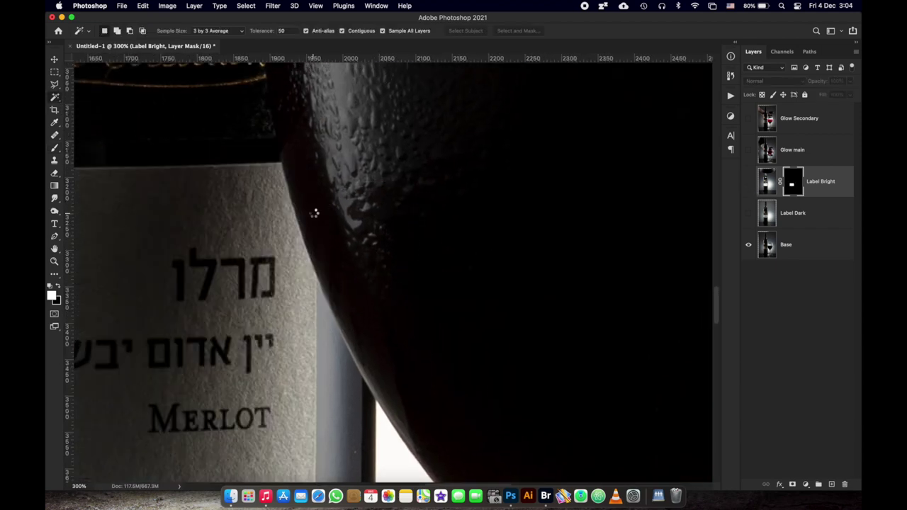
pyautogui.click(314, 213)
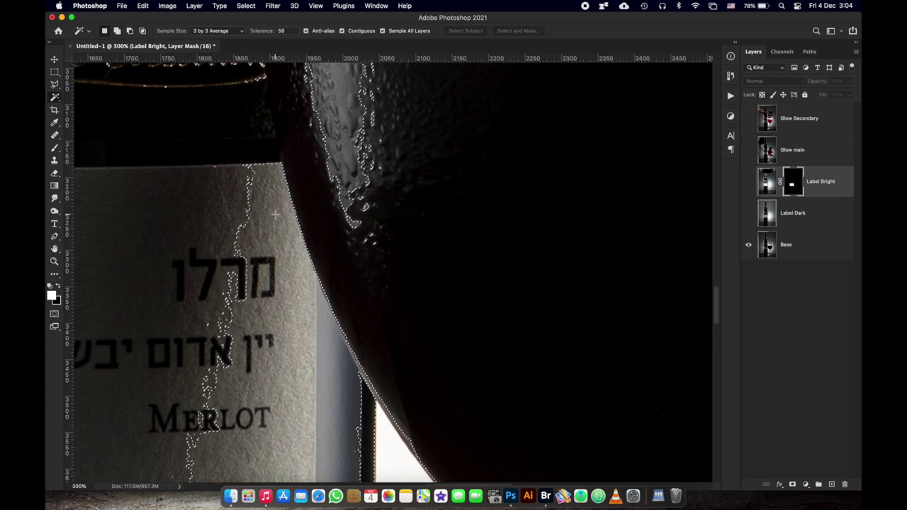
pyautogui.press('super+d')
pyautogui.press('super+comma')
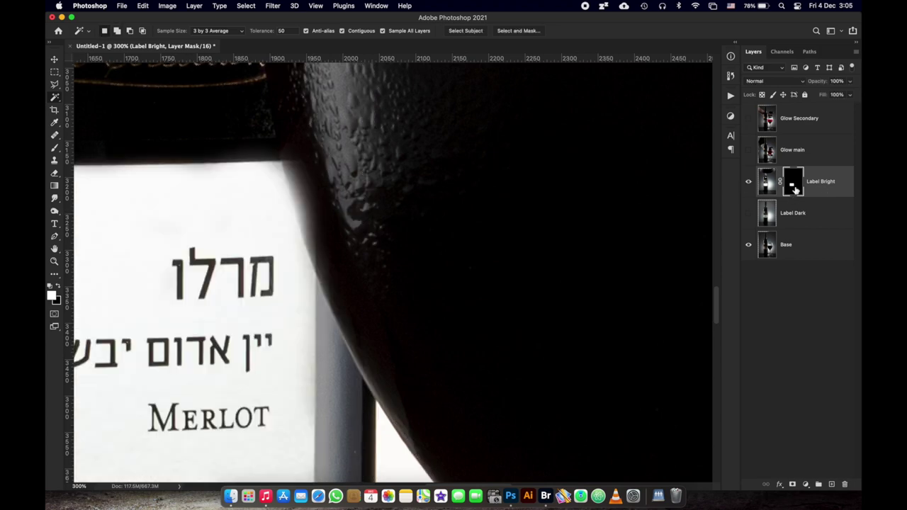
# Paint black on the Label Bright mask along the glass edge to remove the bright label spilling onto the glass.
pyautogui.press('b')
pyautogui.press('x')
pyautogui.moveTo(358, 203)
pyautogui.mouseDown()
pyautogui.moveTo(334, 201)
pyautogui.moveTo(321, 165)
pyautogui.moveTo(353, 258)
pyautogui.moveTo(321, 151)
pyautogui.mouseUp()
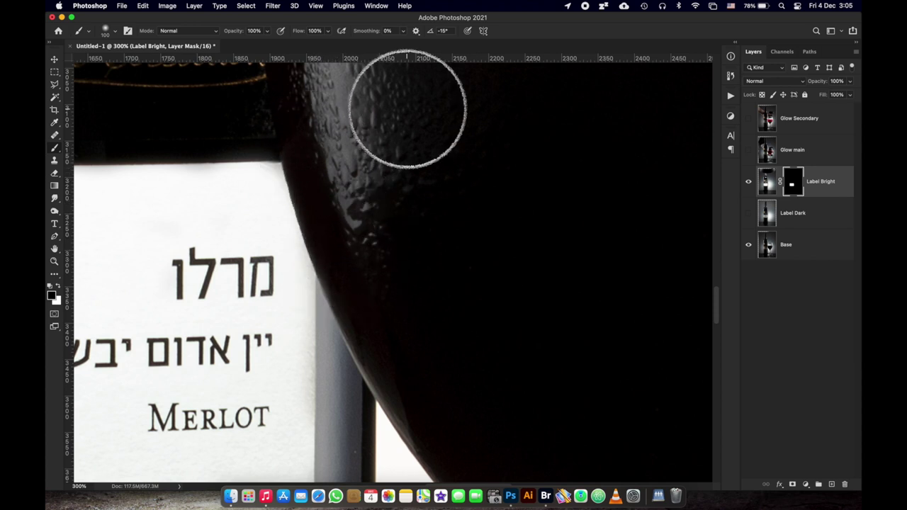
# Compare the whole image with and without Label Bright, and lower that layer's opacity to 70%.
pyautogui.press('super+0')
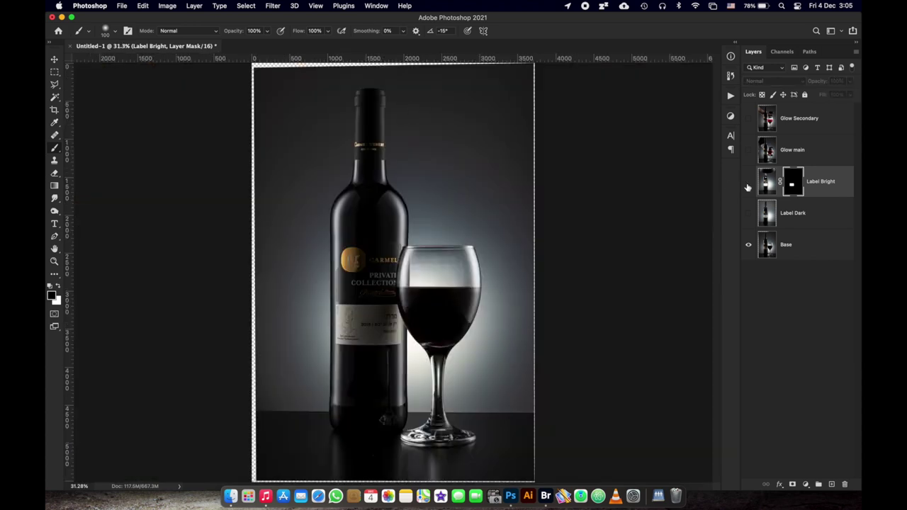
pyautogui.click(748, 184)
pyautogui.click(748, 184)
pyautogui.click(747, 184)
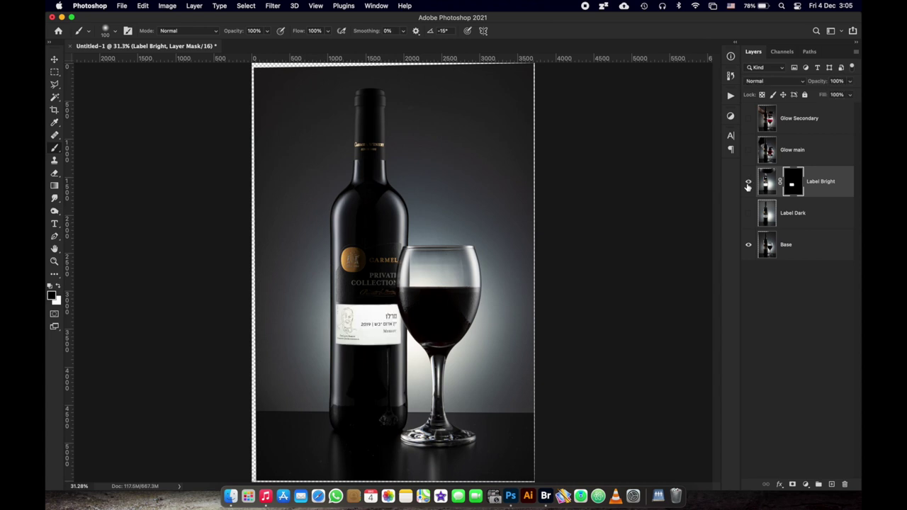
pyautogui.click(849, 81)
pyautogui.moveTo(849, 94); pyautogui.dragTo(833, 99)
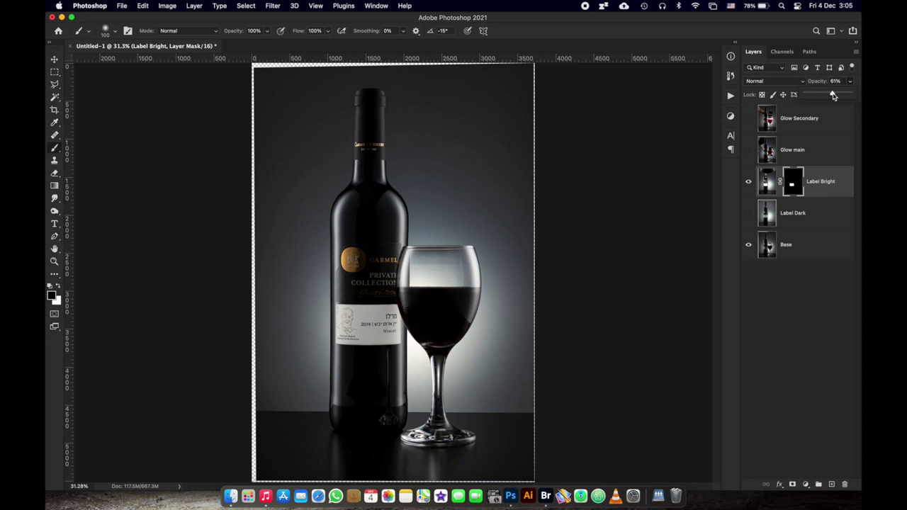
# Softly tone down the white label by painting black on the Label Bright mask with a 500 px brush at 10% opacity.
pyautogui.click(788, 181)
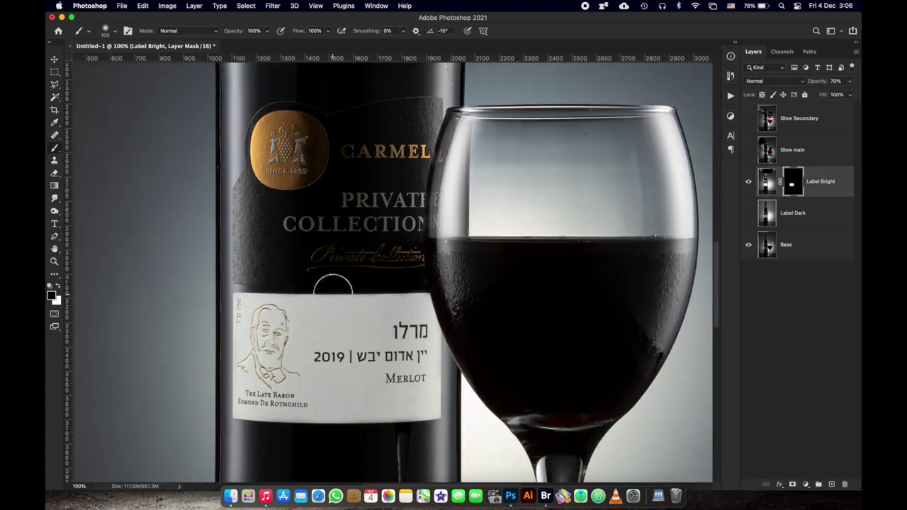
pyautogui.press(']')
pyautogui.press(']')
pyautogui.press(']')
pyautogui.press(']')
pyautogui.press(']')
pyautogui.press(']')
pyautogui.press(']')
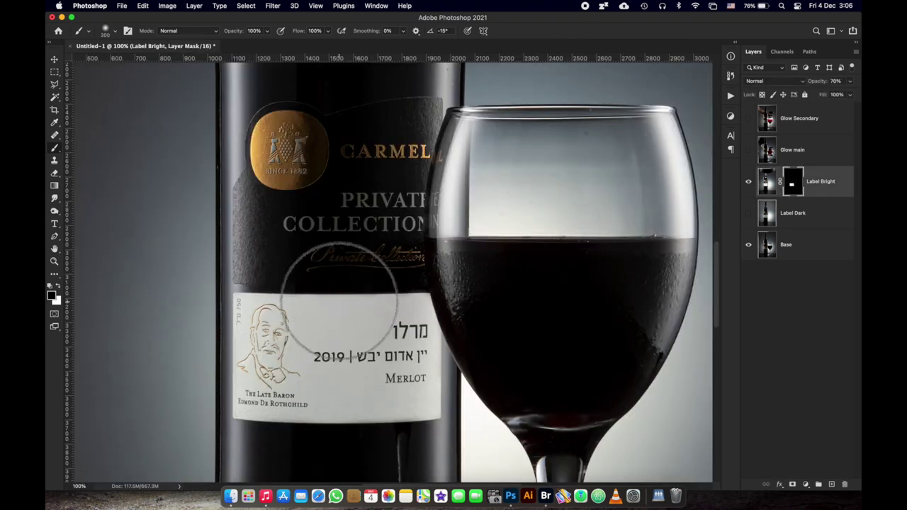
pyautogui.press(']')
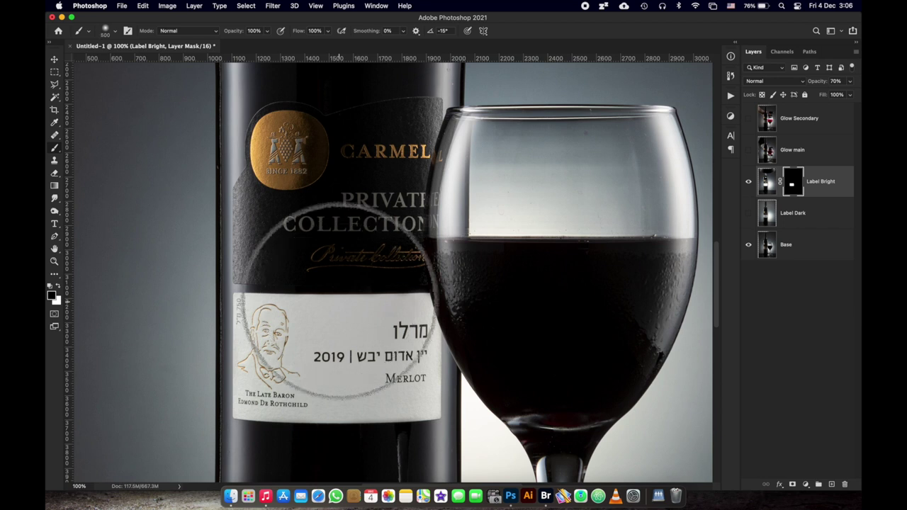
pyautogui.press('[')
pyautogui.press(']')
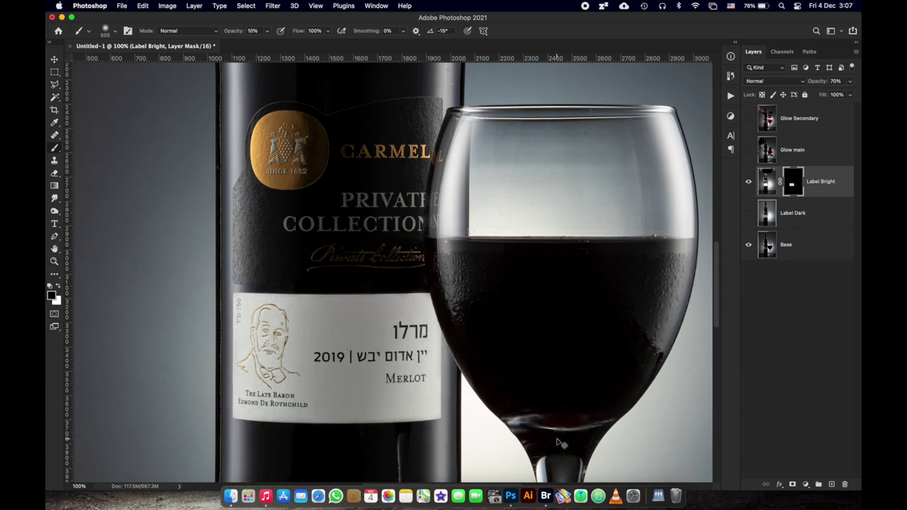
# Toggle Label Bright's visibility on the whole image to compare the white label before and after masking.
pyautogui.press('super+0')
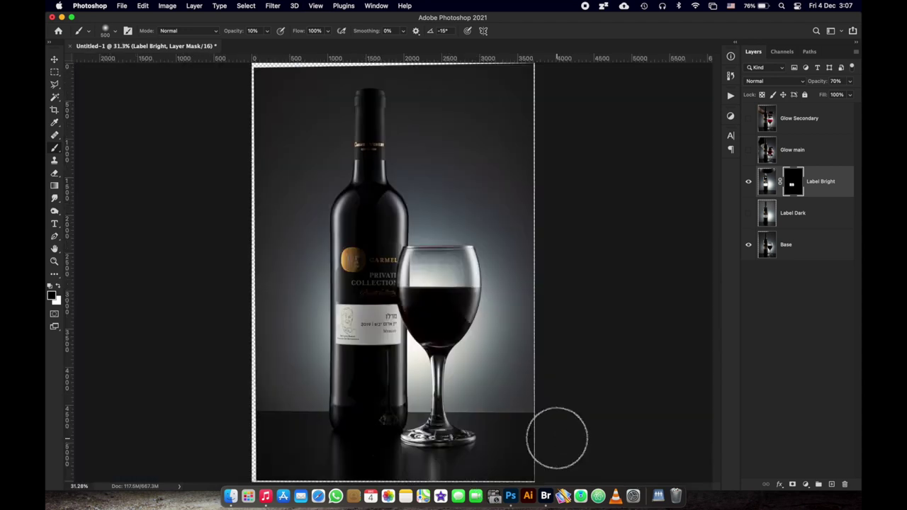
pyautogui.click(749, 183)
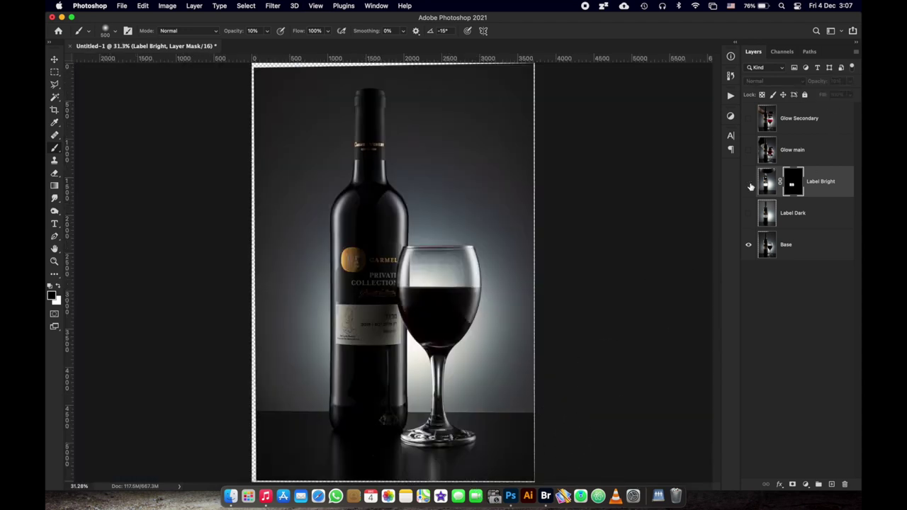
pyautogui.click(748, 183)
pyautogui.click(749, 184)
pyautogui.click(749, 183)
pyautogui.click(749, 183)
pyautogui.click(749, 183)
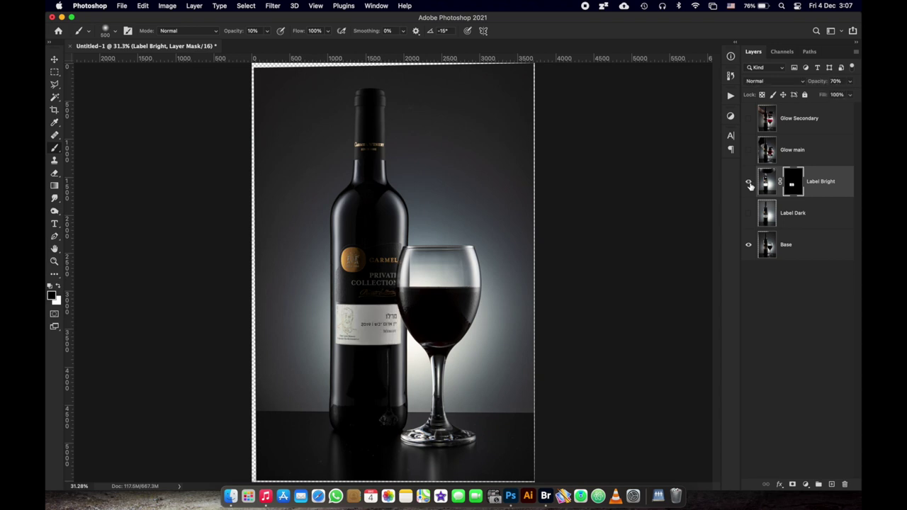
pyautogui.click(749, 182)
# Paint white on the Label Bright mask over the PRIVATE COLLECTION text and gold emblem with a 150 px brush at 100% opacity.
pyautogui.press('super+1')
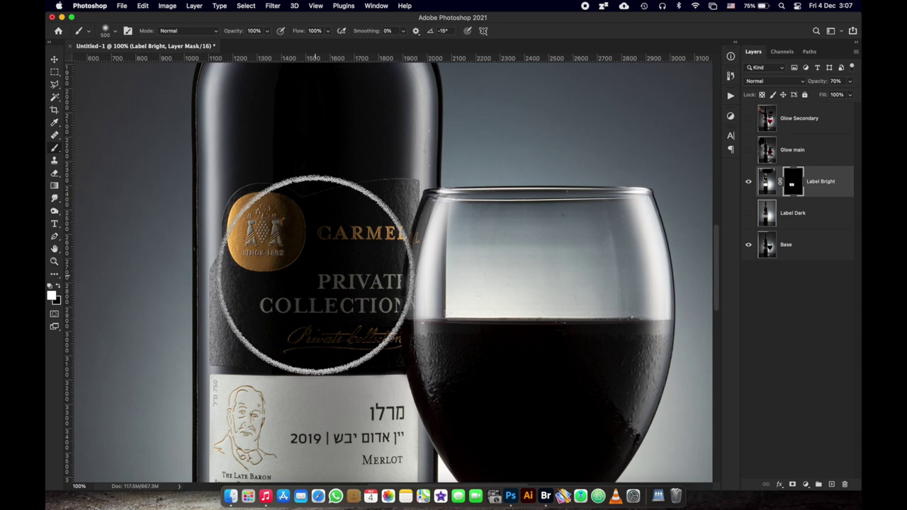
pyautogui.press('[')
pyautogui.press('[')
pyautogui.press('[')
pyautogui.press('[')
pyautogui.press('super+plus')
pyautogui.press('[')
pyautogui.press('[')
pyautogui.press('[')
pyautogui.press('[')
pyautogui.moveTo(368, 299); pyautogui.dragTo(269, 309)
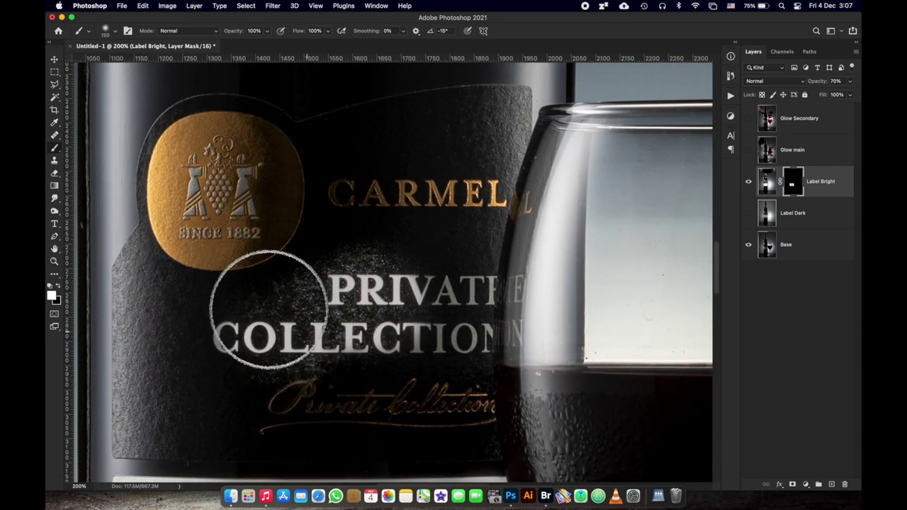
pyautogui.moveTo(192, 273)
pyautogui.mouseDown()
pyautogui.moveTo(234, 172)
pyautogui.moveTo(283, 191)
pyautogui.moveTo(260, 239)
pyautogui.moveTo(286, 157)
pyautogui.moveTo(247, 131)
pyautogui.moveTo(167, 165)
pyautogui.mouseUp()
# Reveal the rest of the black label, including its edges, the gold signature and CARMEL, by painting white on the mask with a 90 px brush.
pyautogui.press('[')
pyautogui.press('[')
pyautogui.press('[')
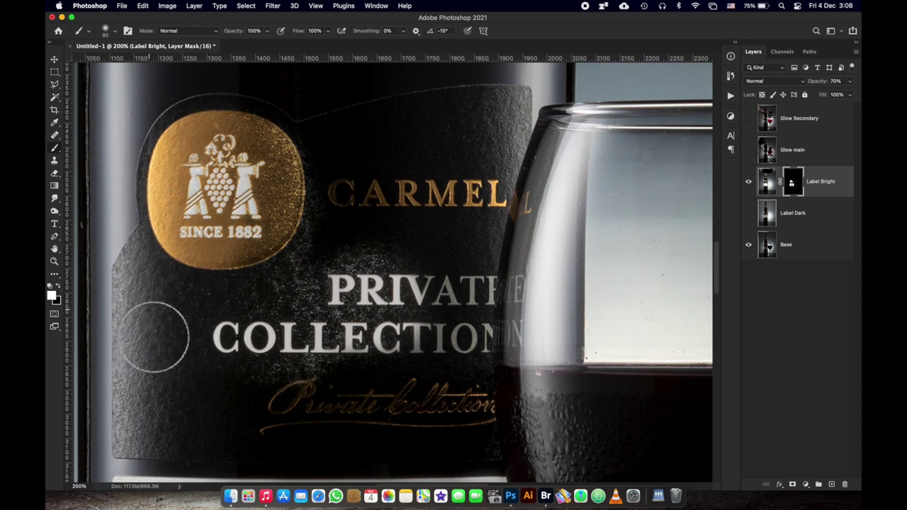
pyautogui.moveTo(154, 336)
pyautogui.mouseDown()
pyautogui.moveTo(173, 408)
pyautogui.moveTo(151, 433)
pyautogui.moveTo(128, 438)
pyautogui.moveTo(125, 288)
pyautogui.mouseUp()
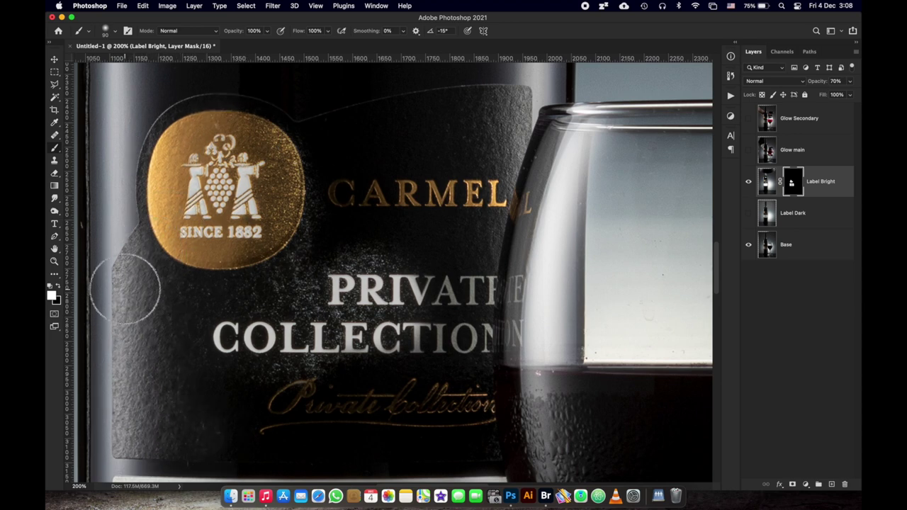
pyautogui.moveTo(263, 407)
pyautogui.mouseDown()
pyautogui.moveTo(466, 412)
pyautogui.moveTo(462, 405)
pyautogui.moveTo(211, 418)
pyautogui.mouseUp()
pyautogui.scroll(-3, 211, 418)
pyautogui.moveTo(158, 366)
pyautogui.mouseDown()
pyautogui.moveTo(330, 385)
pyautogui.moveTo(470, 378)
pyautogui.moveTo(486, 158)
pyautogui.moveTo(473, 225)
pyautogui.moveTo(312, 151)
pyautogui.mouseUp()
pyautogui.scroll(3, 364, 178)
pyautogui.moveTo(364, 178); pyautogui.dragTo(464, 177)
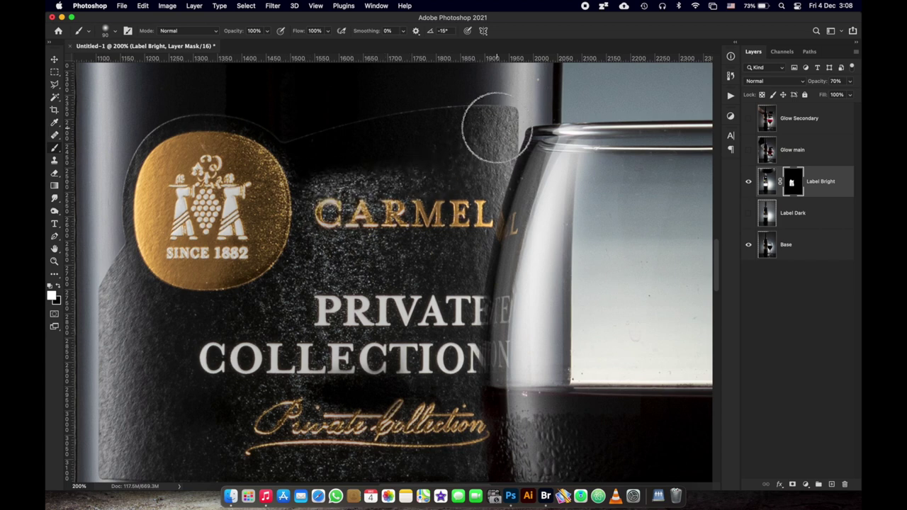
pyautogui.moveTo(496, 128)
pyautogui.mouseDown()
pyautogui.moveTo(401, 130)
pyautogui.moveTo(473, 127)
pyautogui.moveTo(272, 183)
pyautogui.moveTo(304, 158)
pyautogui.moveTo(192, 136)
pyautogui.moveTo(273, 158)
pyautogui.mouseUp()
# Fill the remaining gaps in the Label Bright mask across the black label with white, hiding the Base layer while painting.
pyautogui.click(748, 244)
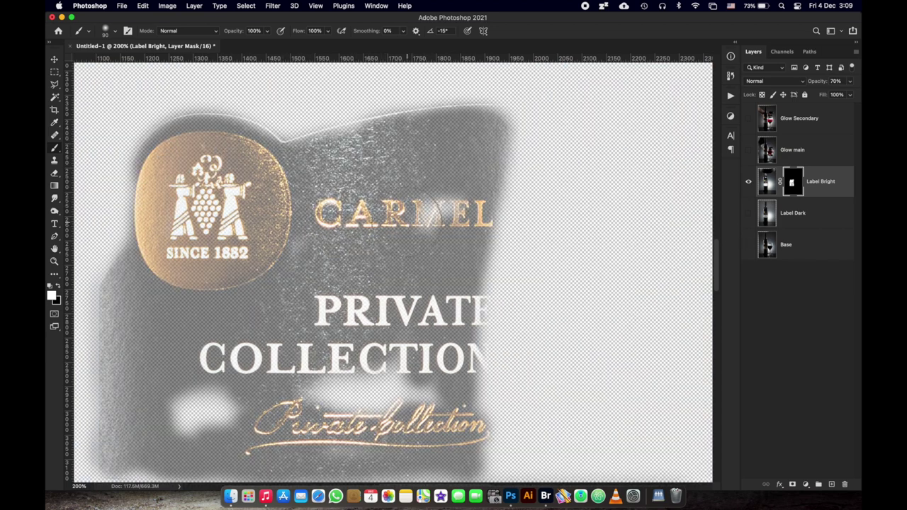
pyautogui.moveTo(428, 216)
pyautogui.mouseDown()
pyautogui.moveTo(384, 222)
pyautogui.moveTo(410, 200)
pyautogui.moveTo(416, 404)
pyautogui.moveTo(190, 400)
pyautogui.mouseUp()
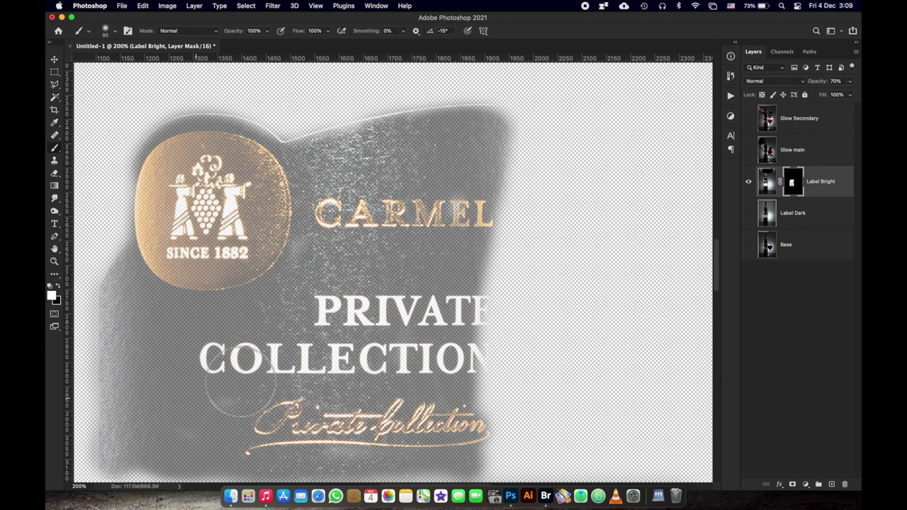
pyautogui.scroll(-2, 198, 397)
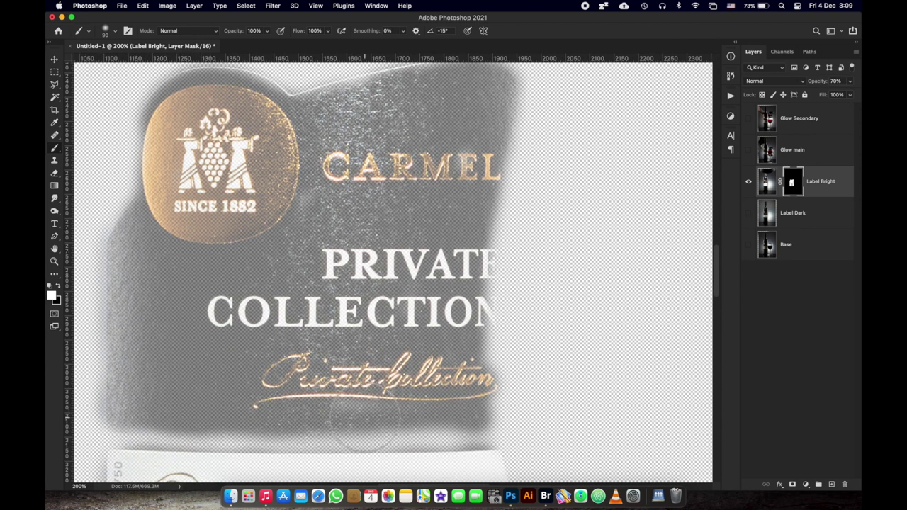
pyautogui.moveTo(365, 417); pyautogui.dragTo(419, 418)
pyautogui.scroll(1, 212, 235)
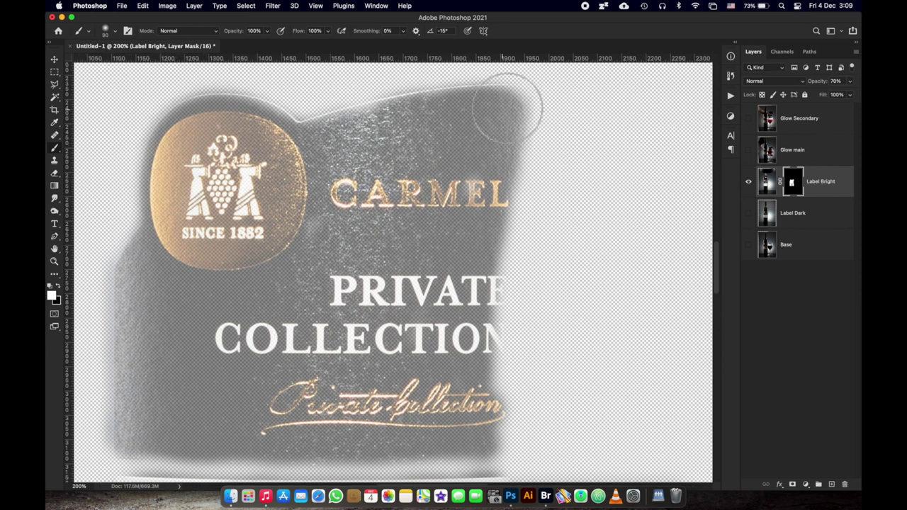
pyautogui.click(748, 244)
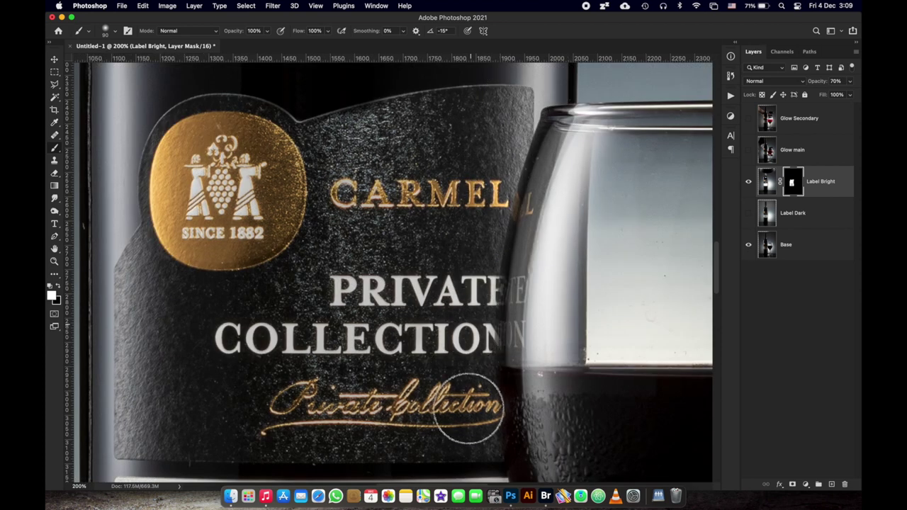
# Check the brightened black and white labels on the whole bottle by toggling Label Bright's visibility.
pyautogui.press('super+minus')
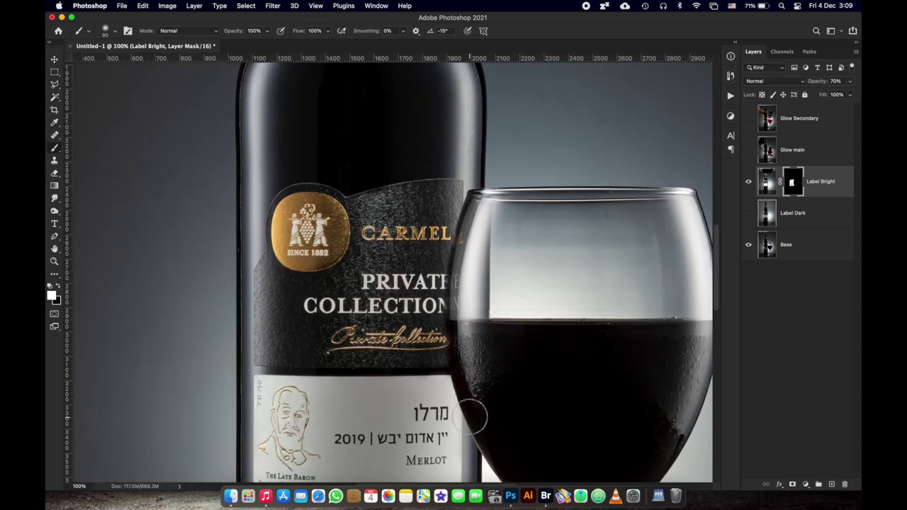
pyautogui.press('super+0')
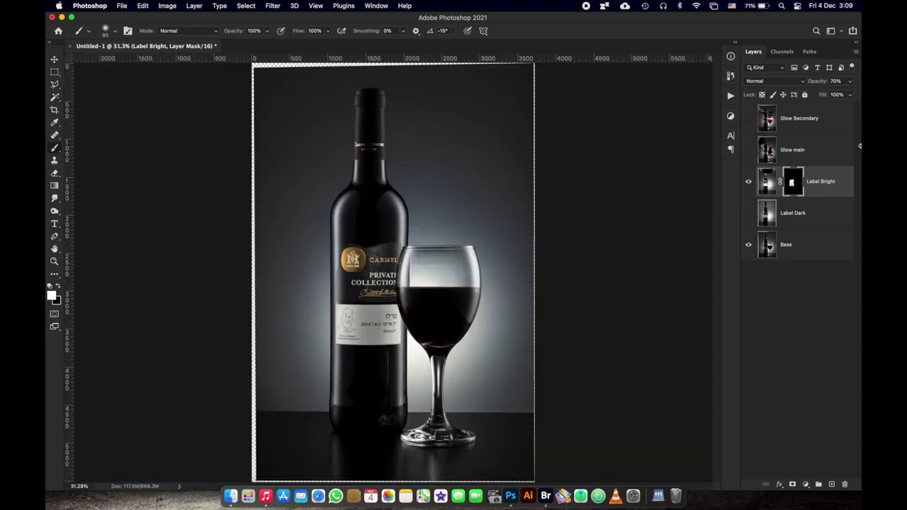
pyautogui.click(748, 182)
pyautogui.click(748, 182)
pyautogui.click(748, 182)
pyautogui.press('super+1')
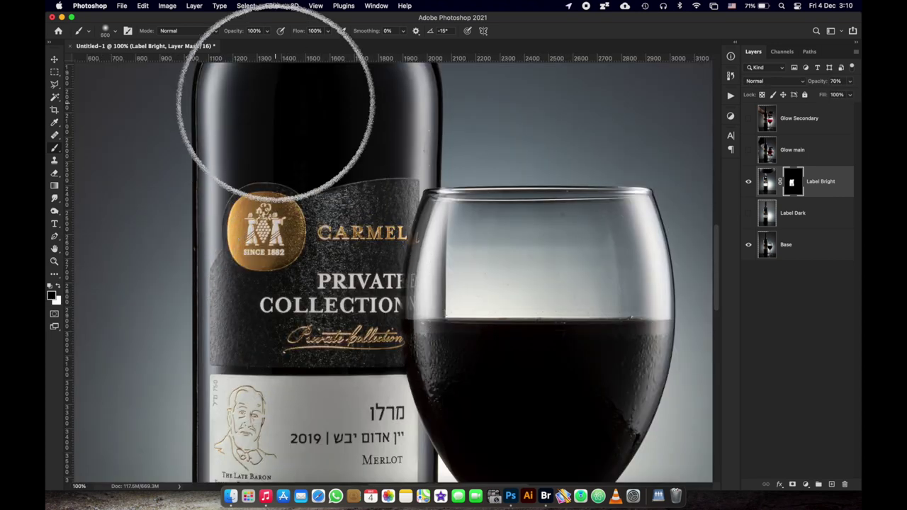
# Soften the brightening over the black label by painting black on the Label Bright mask with a 500 px brush at 10% opacity.
pyautogui.click(267, 31)
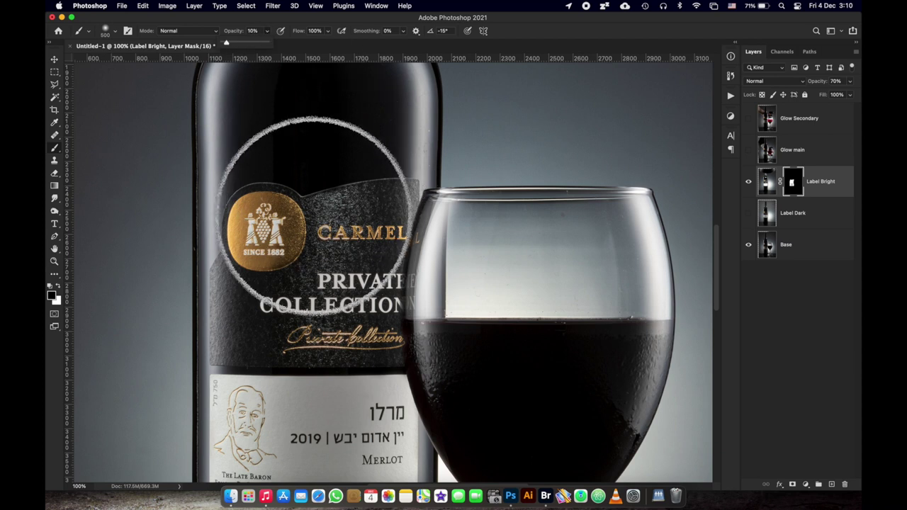
pyautogui.moveTo(321, 191)
pyautogui.mouseDown()
pyautogui.moveTo(320, 333)
pyautogui.moveTo(326, 220)
pyautogui.mouseUp()
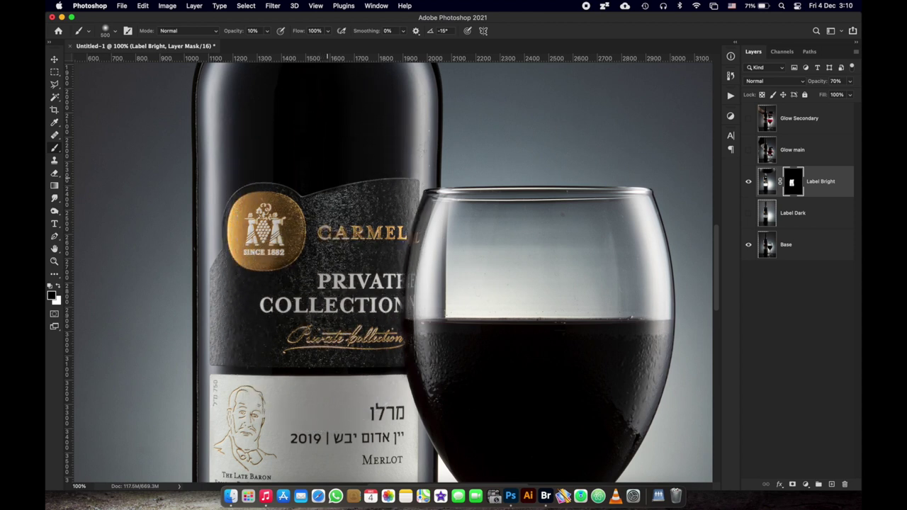
pyautogui.moveTo(328, 224)
pyautogui.mouseDown()
pyautogui.moveTo(332, 131)
pyautogui.moveTo(322, 304)
pyautogui.mouseUp()
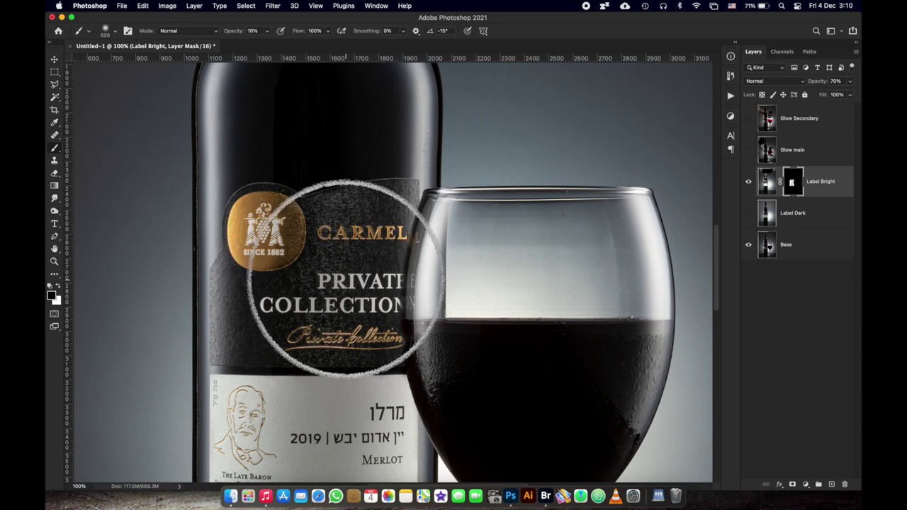
# Compare the labels with and without Label Bright, both close up and on the whole bottle.
pyautogui.click(747, 182)
pyautogui.click(748, 182)
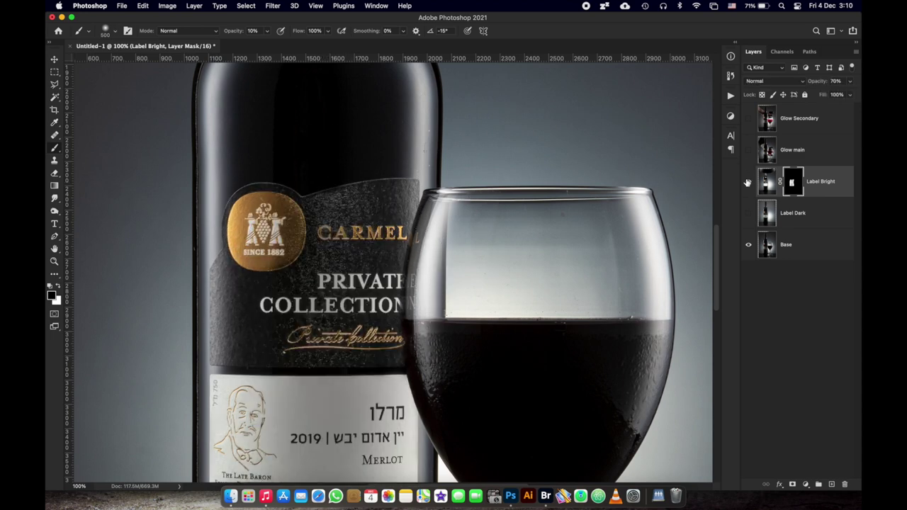
pyautogui.press('super+0')
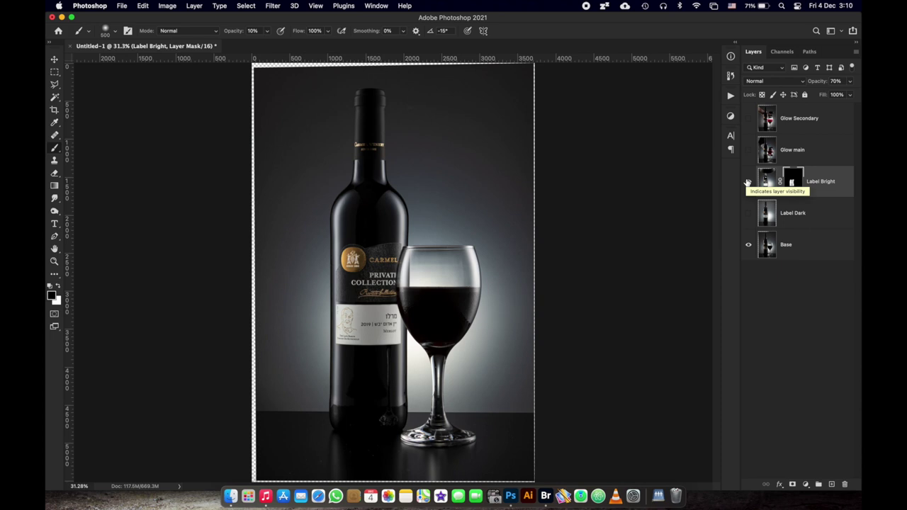
pyautogui.click(749, 182)
pyautogui.click(749, 183)
pyautogui.press('super+plus')
pyautogui.press('super+plus')
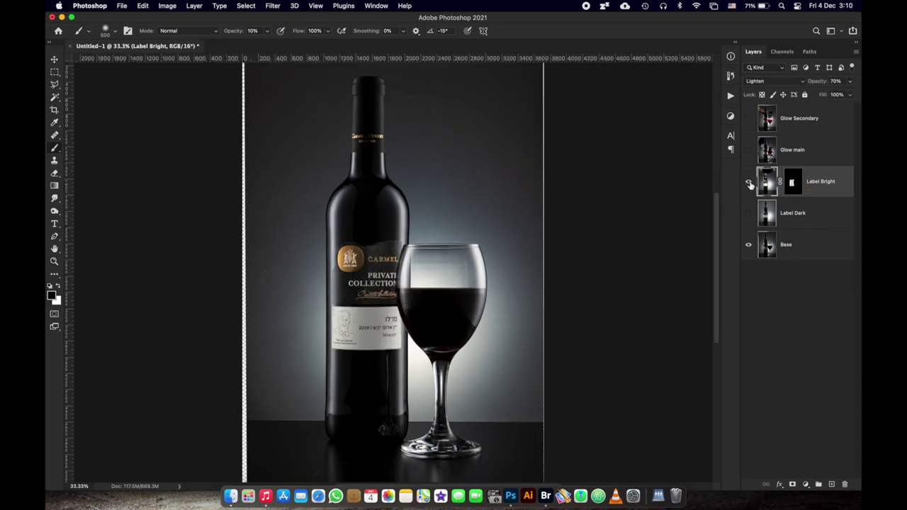
# Preview the Glow Secondary exposure, and compare the Base shot alone against the version with Label Bright visible.
pyautogui.click(749, 118)
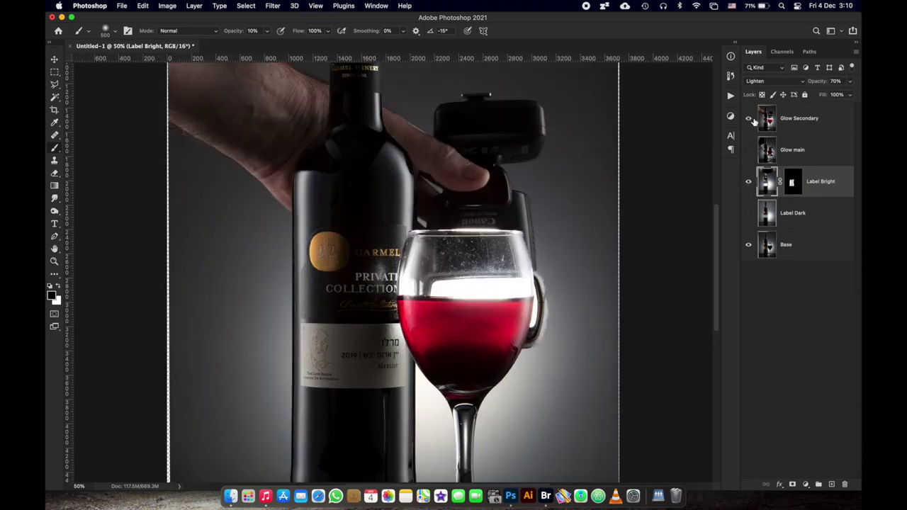
pyautogui.click(749, 118)
pyautogui.click(749, 181)
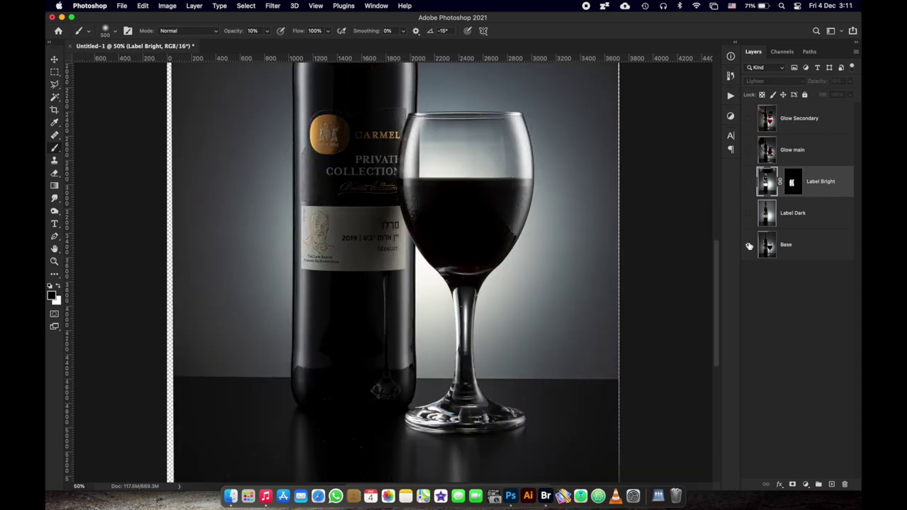
pyautogui.click(748, 245)
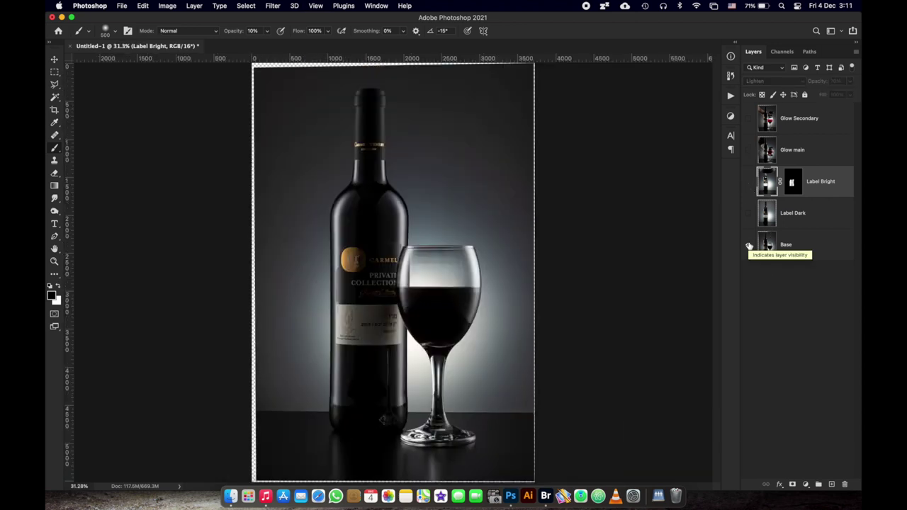
pyautogui.click(749, 182)
pyautogui.click(748, 183)
pyautogui.click(748, 183)
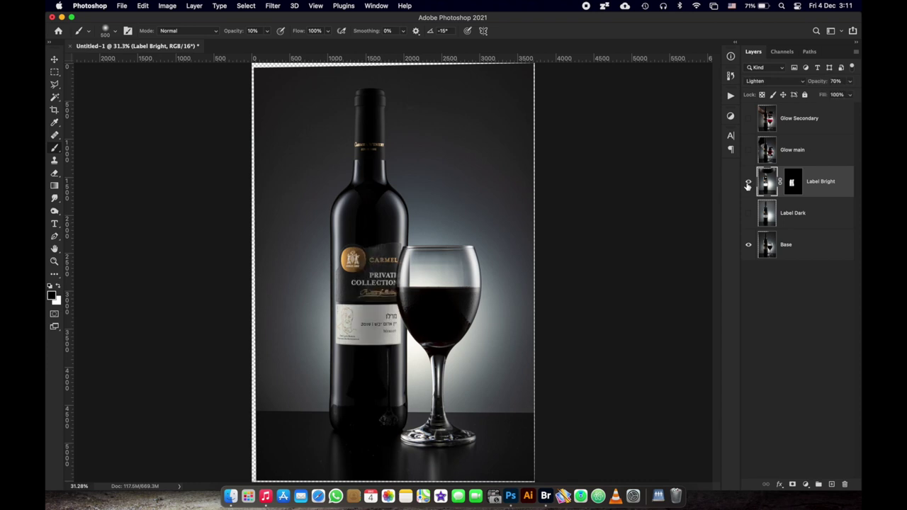
pyautogui.click(748, 183)
pyautogui.click(748, 182)
# Hide Label Bright and compare the Label Dark exposure with the Base around the stem reflection on the lower bottle.
pyautogui.click(793, 182)
pyautogui.press('x')
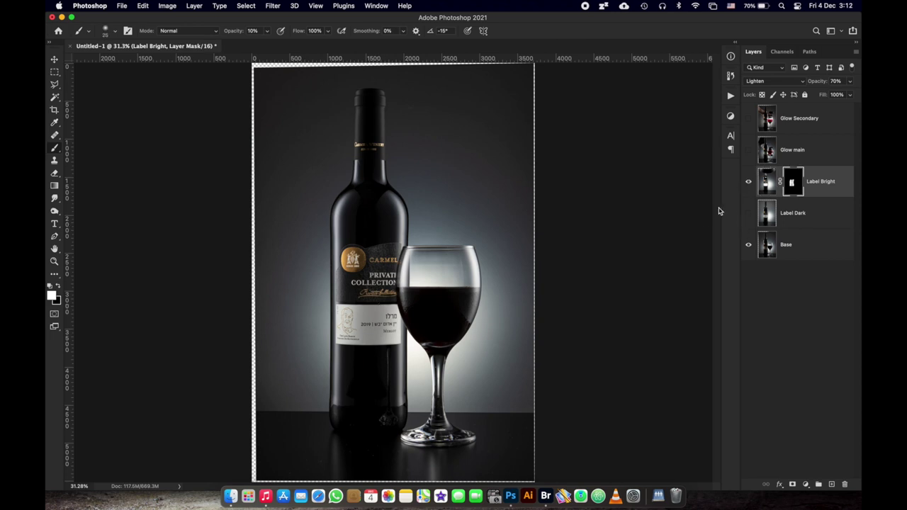
pyautogui.press('super+plus')
pyautogui.press('super+plus')
pyautogui.press('super+plus')
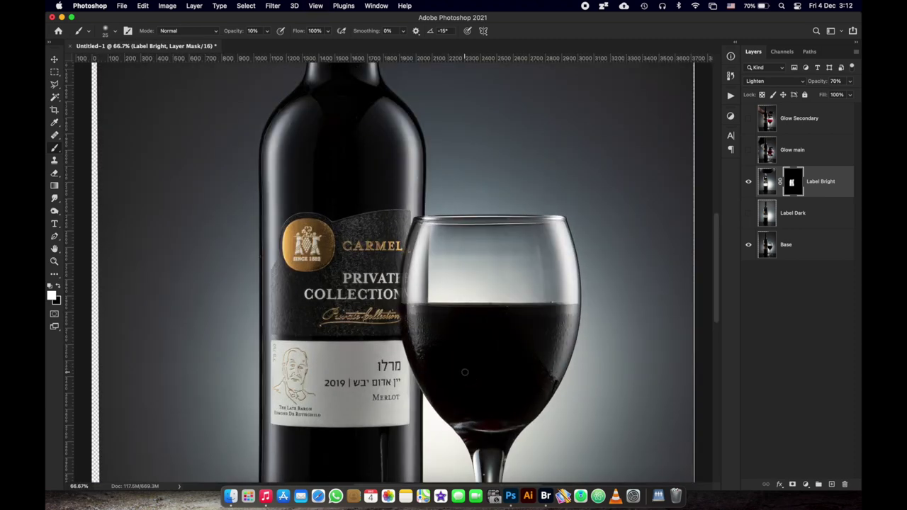
pyautogui.scroll(-5, 464, 372)
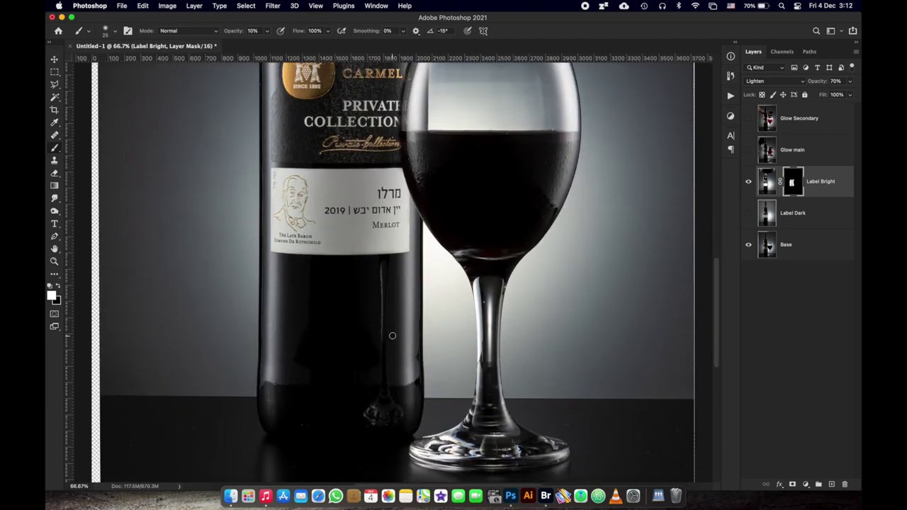
pyautogui.click(749, 182)
pyautogui.click(748, 214)
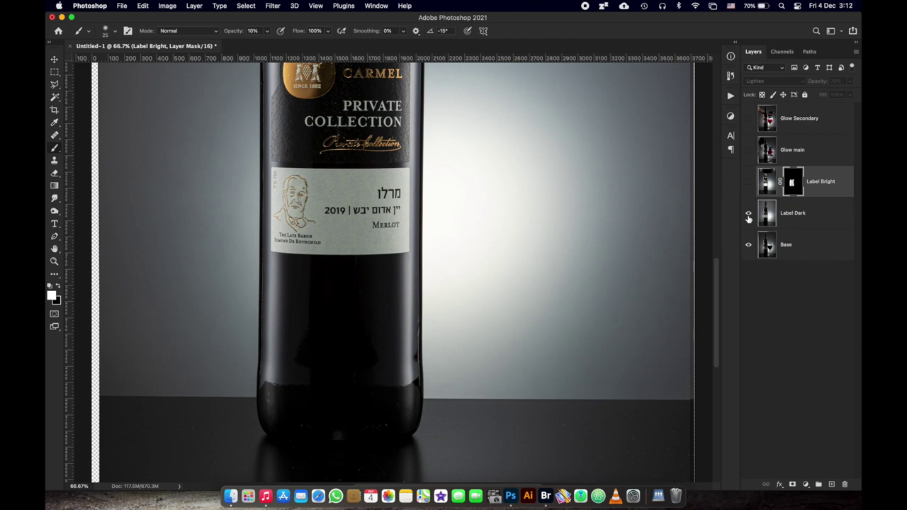
pyautogui.click(749, 215)
pyautogui.click(748, 215)
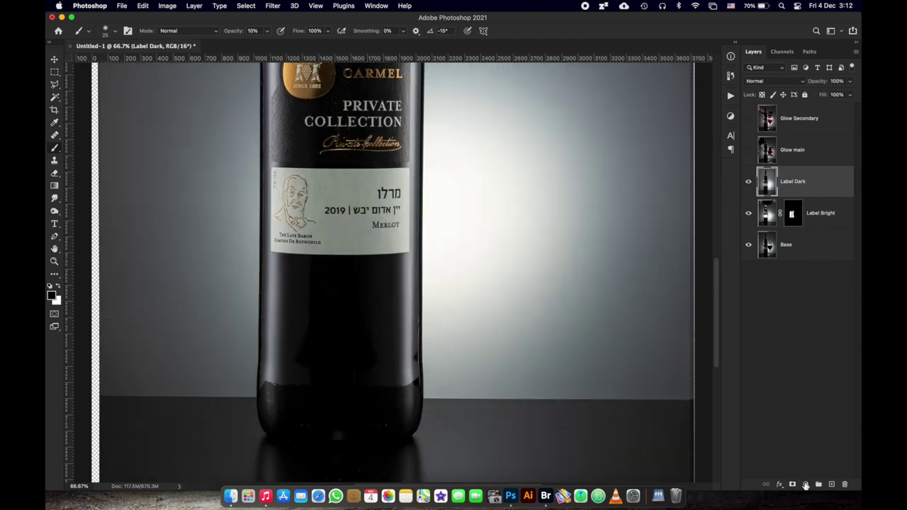
# Add a black mask to Label Dark and paint white over the glass stem reflection below the white label with a 45 px brush at 100% opacity.
pyautogui.keyDown('alt'); pyautogui.click(793, 485); pyautogui.keyUp('alt')
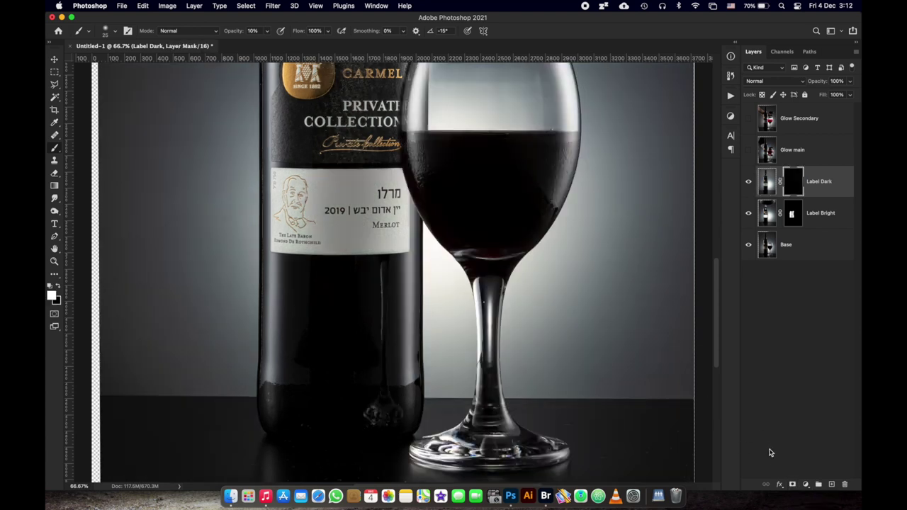
pyautogui.press('super+plus')
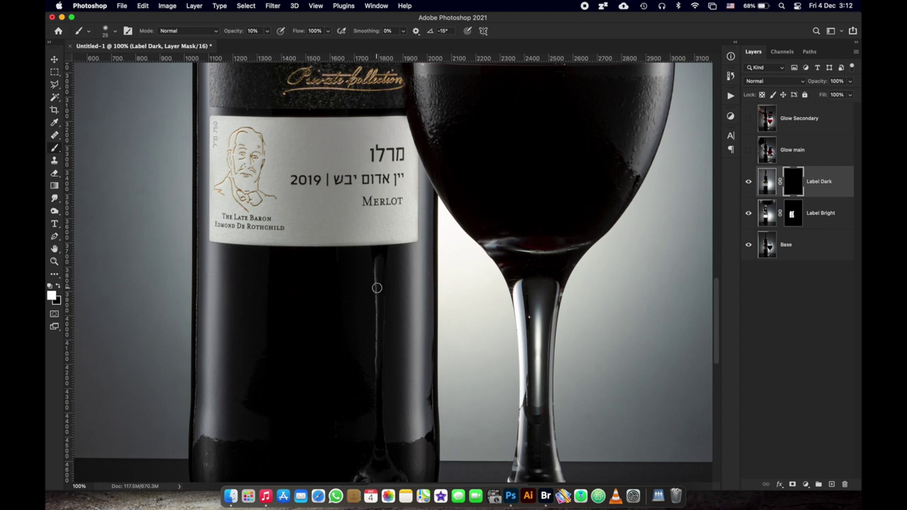
pyautogui.press(']')
pyautogui.press(']')
pyautogui.press(']')
pyautogui.press(']')
pyautogui.moveTo(376, 274)
pyautogui.mouseDown()
pyautogui.moveTo(375, 354)
pyautogui.moveTo(380, 336)
pyautogui.mouseUp()
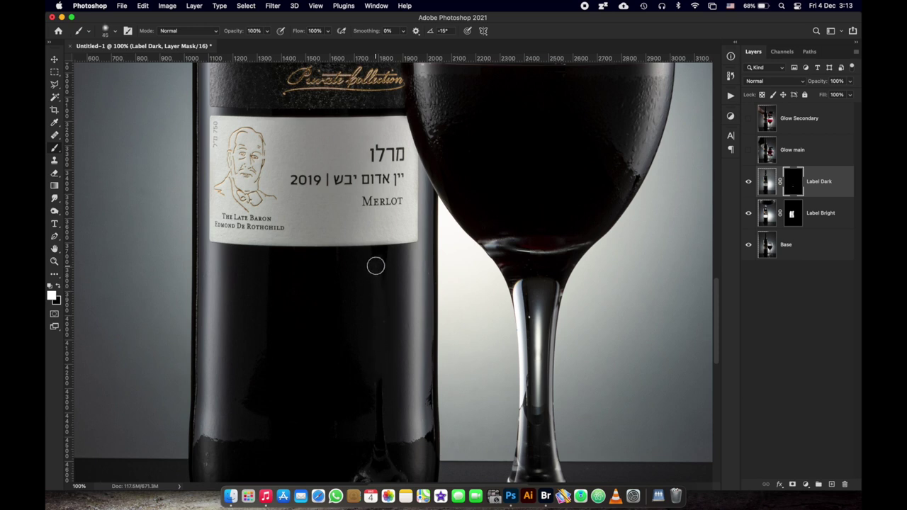
pyautogui.moveTo(379, 415); pyautogui.dragTo(381, 426)
# Add a Curves adjustment layer raising input 131 to output 221, and place it above all other layers.
pyautogui.click(806, 485)
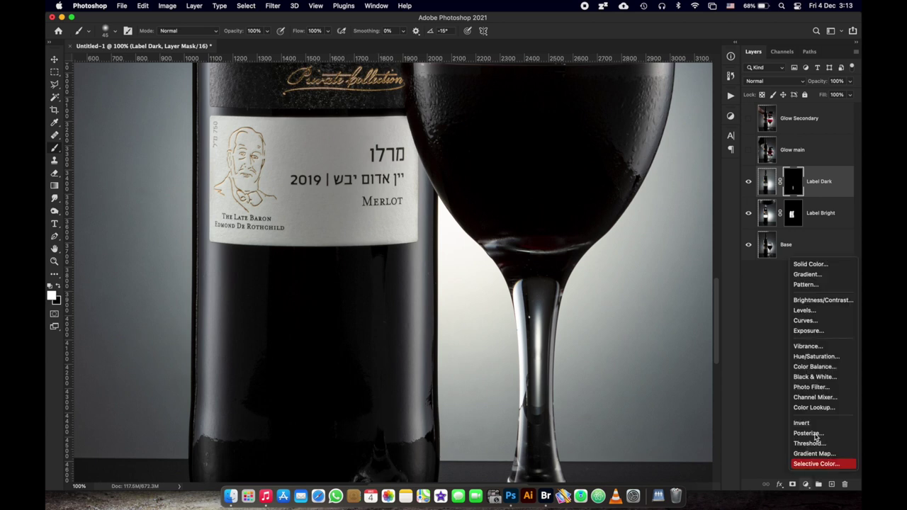
pyautogui.click(822, 324)
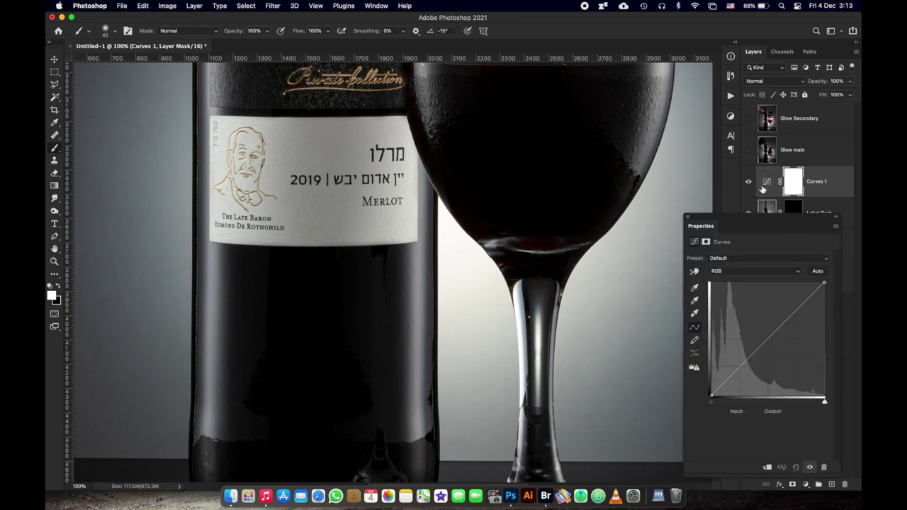
pyautogui.moveTo(785, 321); pyautogui.dragTo(769, 296)
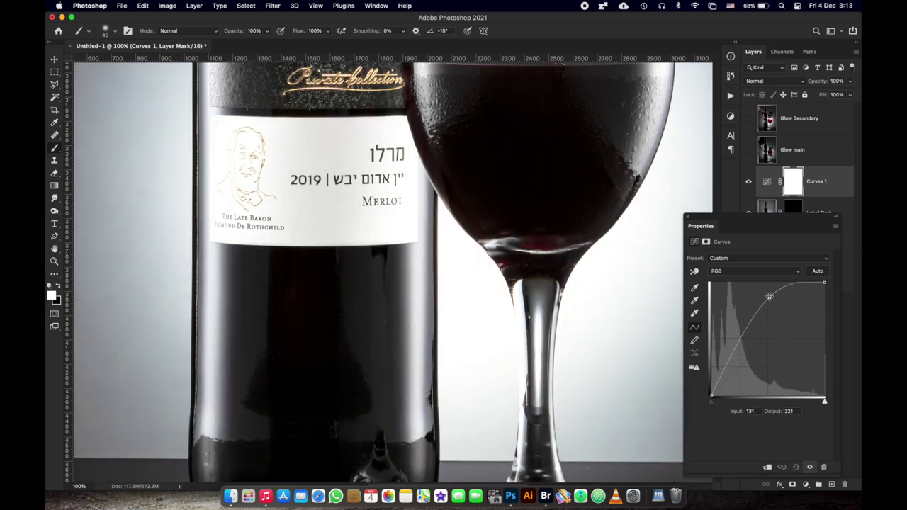
pyautogui.click(688, 219)
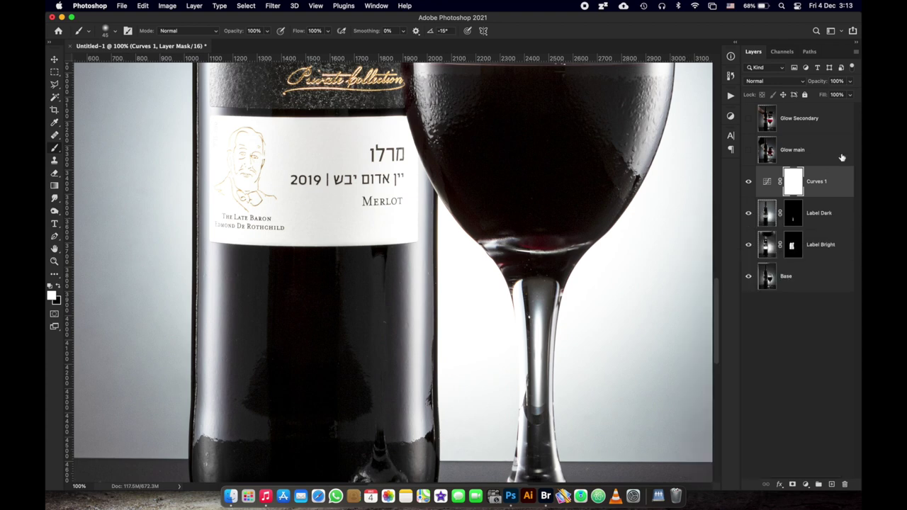
pyautogui.moveTo(769, 183); pyautogui.dragTo(759, 110)
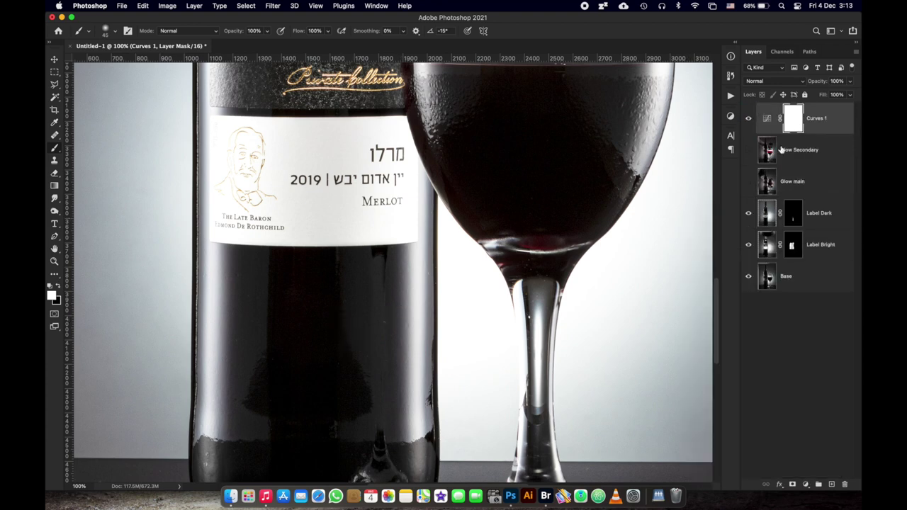
# Paint out the remaining stem and foot reflections on the lower bottle in white on the Label Dark mask with a 70 px brush.
pyautogui.click(791, 220)
pyautogui.click(748, 213)
pyautogui.click(748, 214)
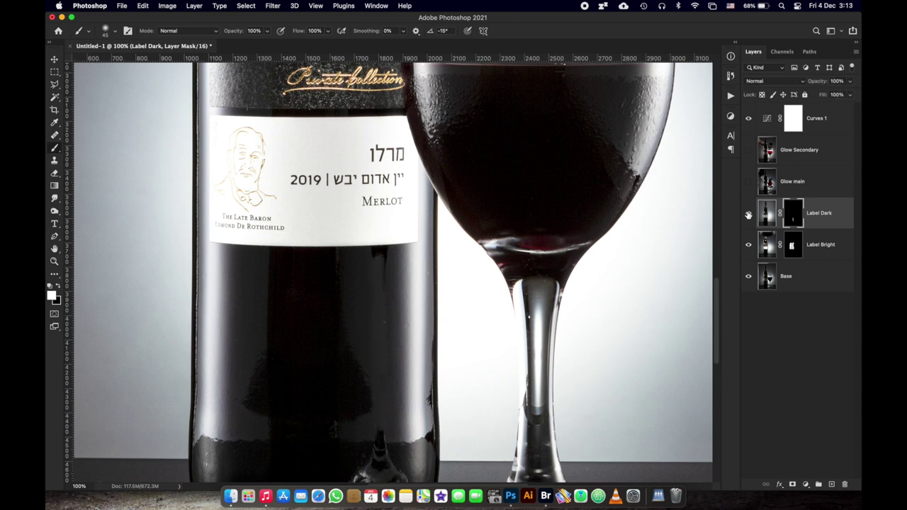
pyautogui.click(748, 213)
pyautogui.click(748, 213)
pyautogui.press(']')
pyautogui.press(']')
pyautogui.press(']')
pyautogui.moveTo(379, 288); pyautogui.dragTo(385, 258)
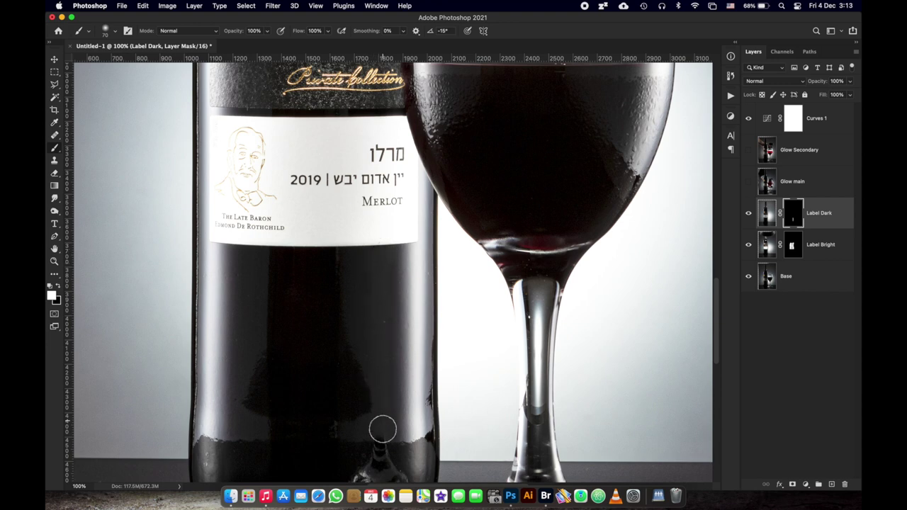
pyautogui.scroll(-3, 384, 433)
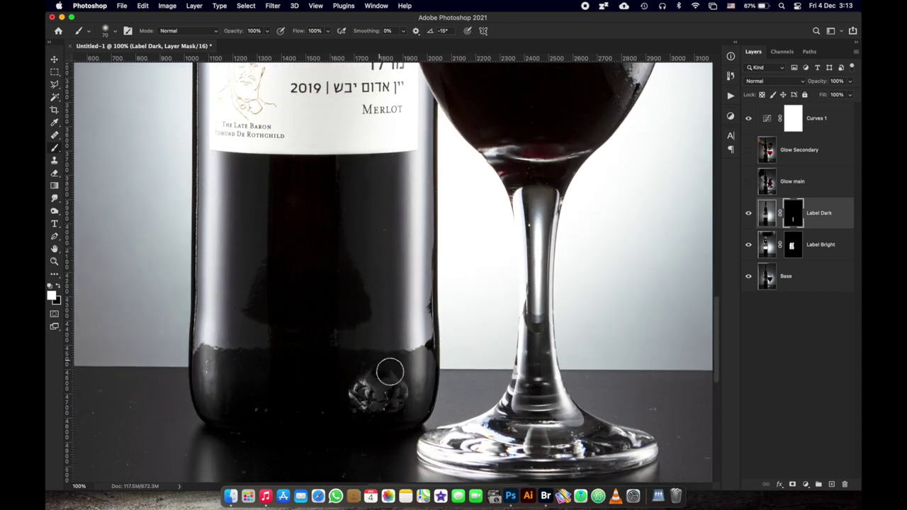
pyautogui.moveTo(390, 371)
pyautogui.mouseDown()
pyautogui.moveTo(357, 396)
pyautogui.moveTo(392, 388)
pyautogui.moveTo(380, 387)
pyautogui.moveTo(391, 379)
pyautogui.moveTo(404, 399)
pyautogui.moveTo(376, 404)
pyautogui.mouseUp()
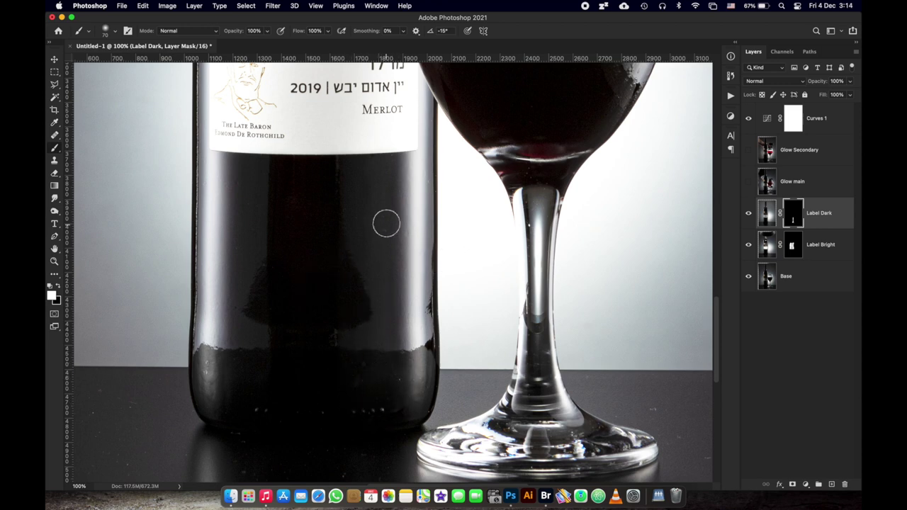
# Hide the Curves 1 layer and view the whole image.
pyautogui.scroll(5, 362, 370)
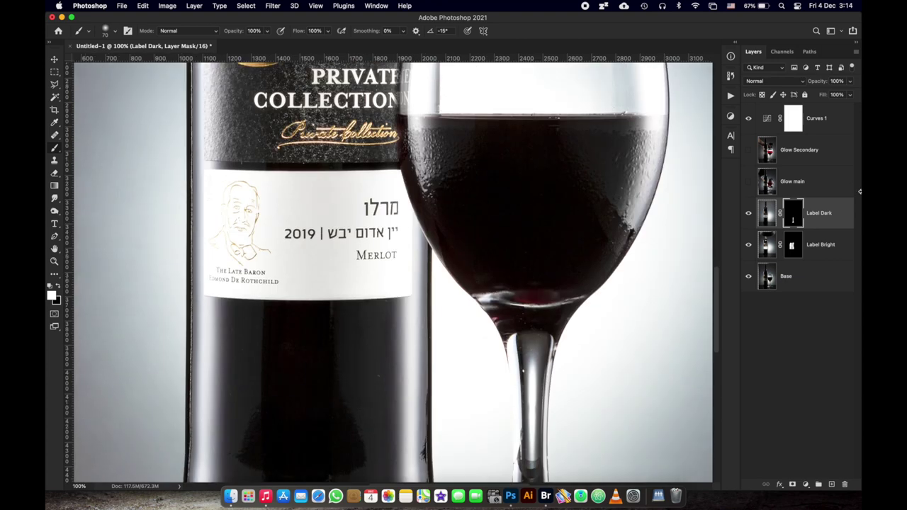
pyautogui.click(748, 118)
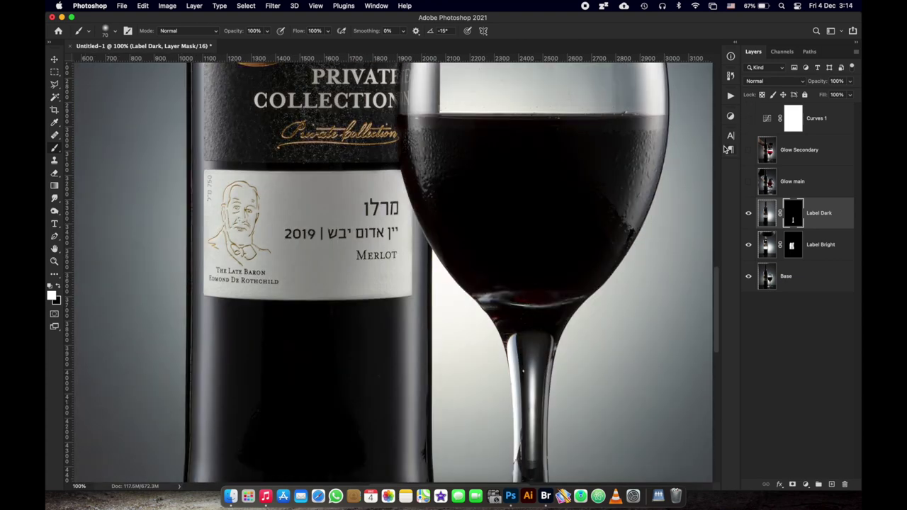
pyautogui.press('super+0')
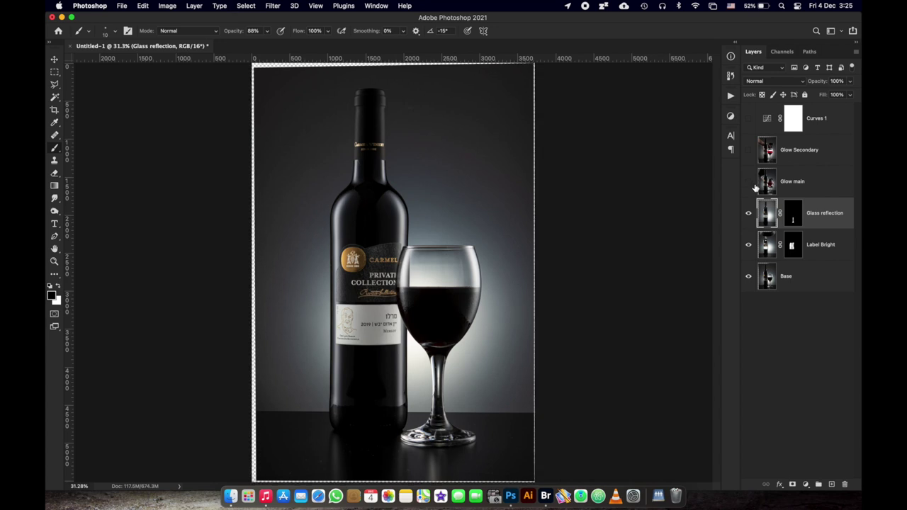
# Show and select the Glow main layer, and examine the lit red wine in the glass close up.
pyautogui.click(745, 180)
pyautogui.click(745, 181)
pyautogui.click(745, 180)
pyautogui.click(768, 189)
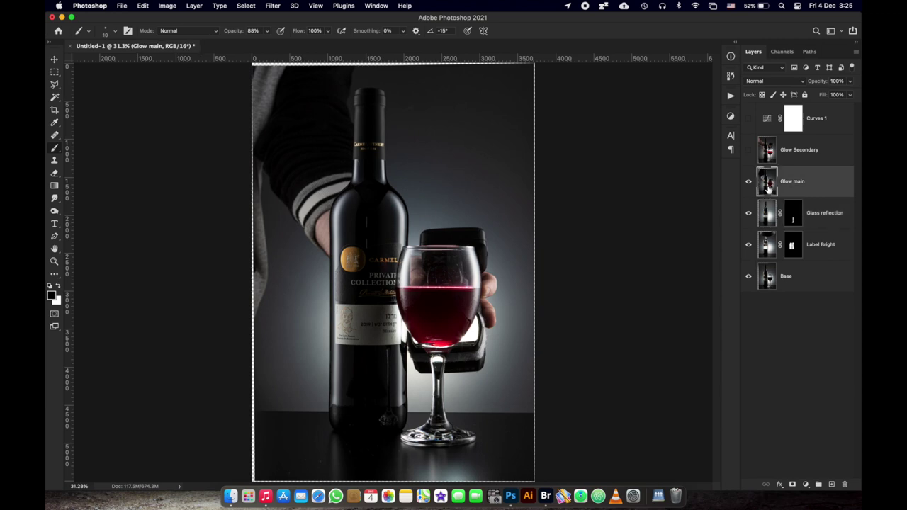
pyautogui.press('super+plus')
pyautogui.press('super+plus')
pyautogui.press('super+plus')
pyautogui.press('super+plus')
pyautogui.press('super+plus')
pyautogui.press('super+plus')
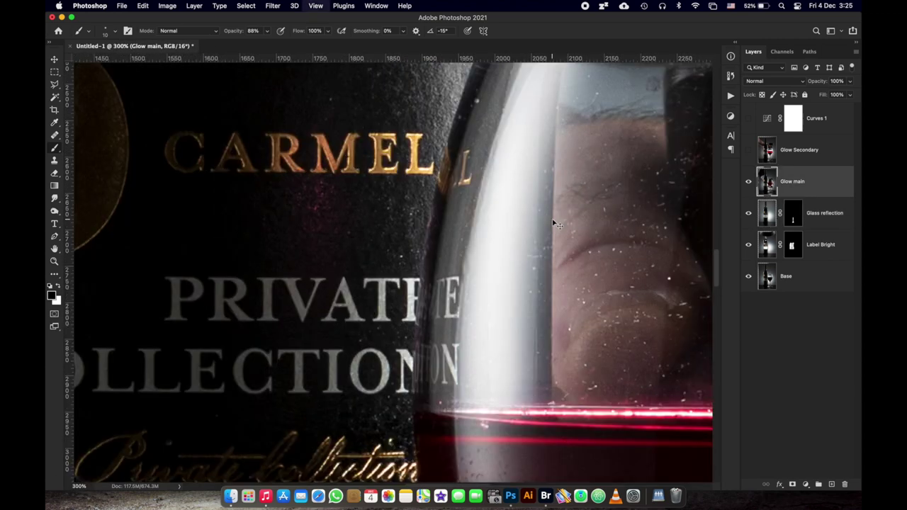
pyautogui.scroll(-5, 550, 219)
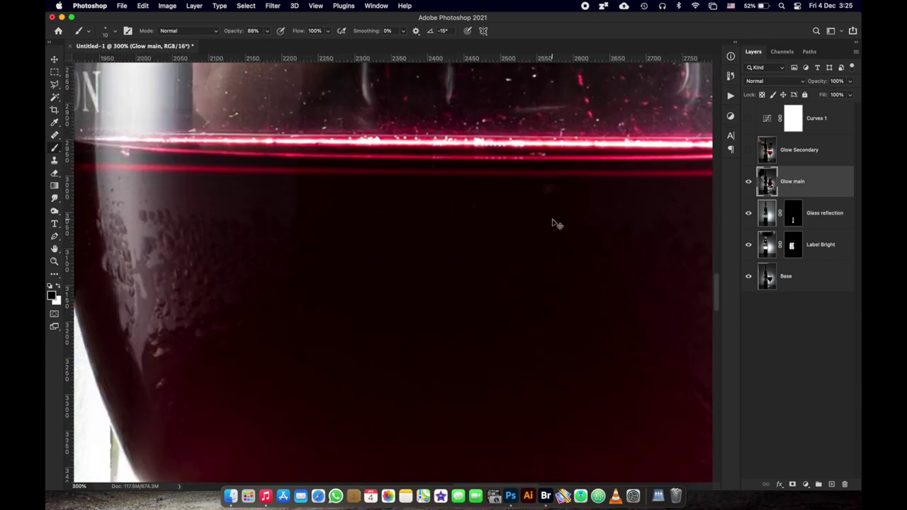
pyautogui.press('super+minus')
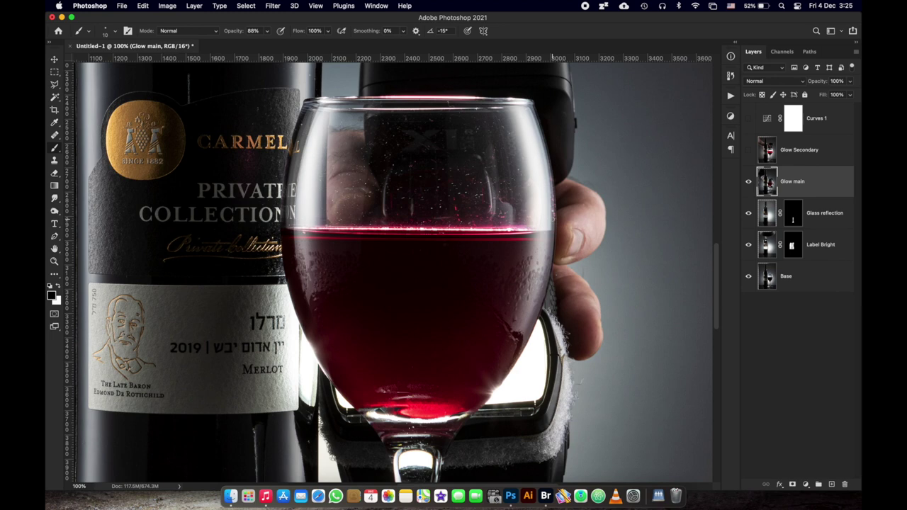
# Add a black mask to the Glow main layer and paint the red wine in white with a large soft brush at 100% opacity.
pyautogui.keyDown('alt'); pyautogui.click(792, 485); pyautogui.keyUp('alt')
pyautogui.press(']')
pyautogui.press(']')
pyautogui.press(']')
pyautogui.press(']')
pyautogui.press(']')
pyautogui.press(']')
pyautogui.press(']')
pyautogui.press(']')
pyautogui.press(']')
pyautogui.press(']')
pyautogui.press(']')
pyautogui.press(']')
pyautogui.press(']')
pyautogui.press(']')
pyautogui.press(']')
pyautogui.press(']')
pyautogui.press(']')
pyautogui.press(']')
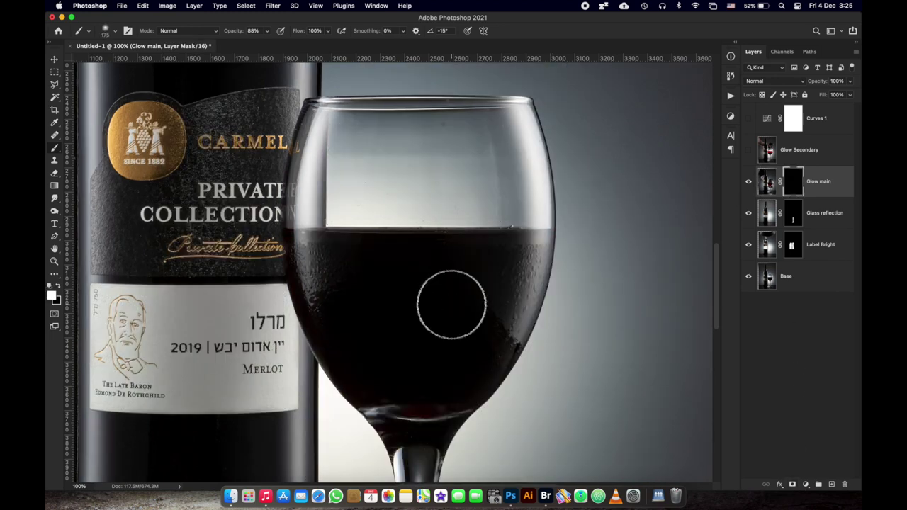
pyautogui.click(479, 297)
pyautogui.press('super+z')
pyautogui.press('0')
pyautogui.moveTo(461, 356)
pyautogui.mouseDown()
pyautogui.moveTo(512, 273)
pyautogui.moveTo(314, 267)
pyautogui.moveTo(486, 324)
pyautogui.moveTo(356, 352)
pyautogui.mouseUp()
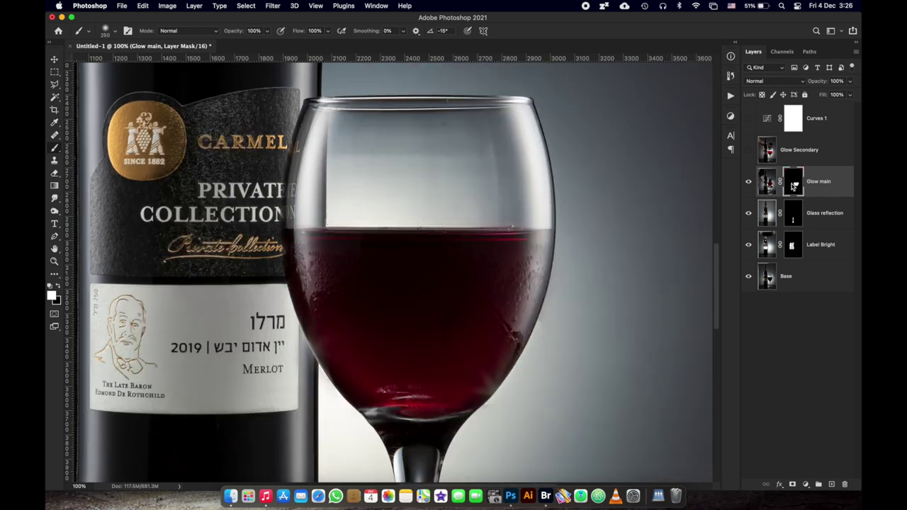
# Paint the glow spill around the bowl's edges out in black on the Glow main mask with a 600 px brush and compare the result.
pyautogui.press('x')
pyautogui.press(']')
pyautogui.press(']')
pyautogui.press(']')
pyautogui.press(']')
pyautogui.press(']')
pyautogui.press(']')
pyautogui.press(']')
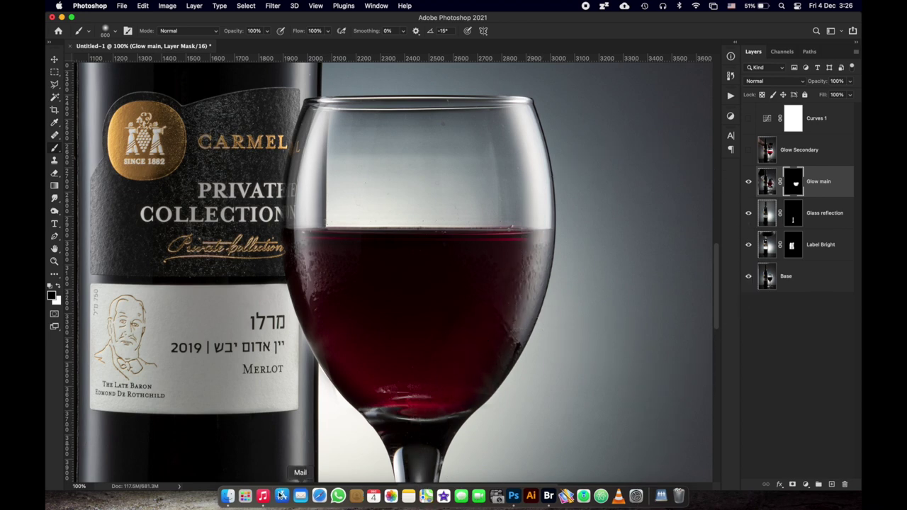
pyautogui.scroll(-3, 284, 394)
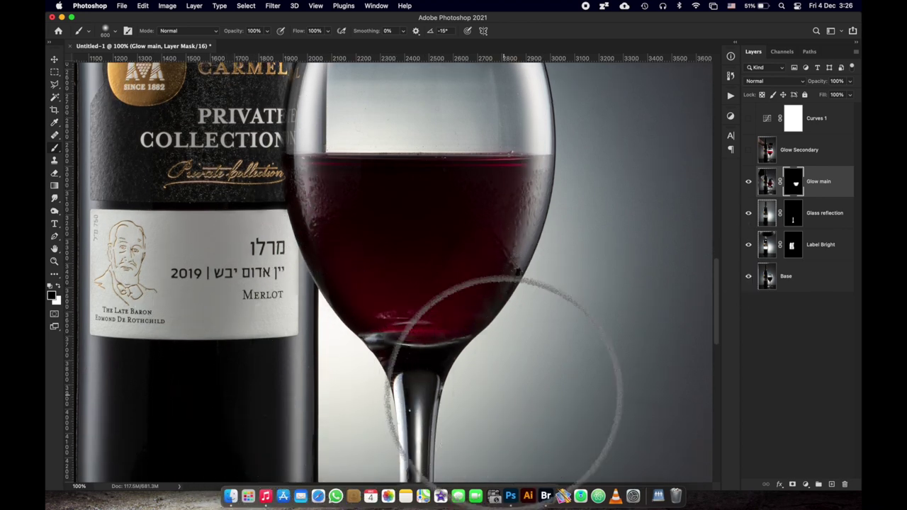
pyautogui.press('super+minus')
pyautogui.press('super+minus')
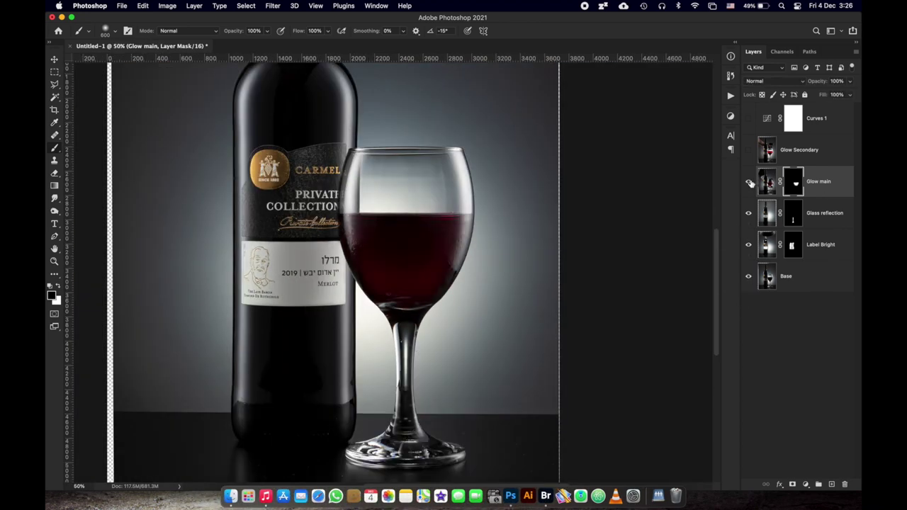
pyautogui.click(749, 182)
# Show the Glow Secondary layer and add a black mask that hides it completely.
pyautogui.click(748, 151)
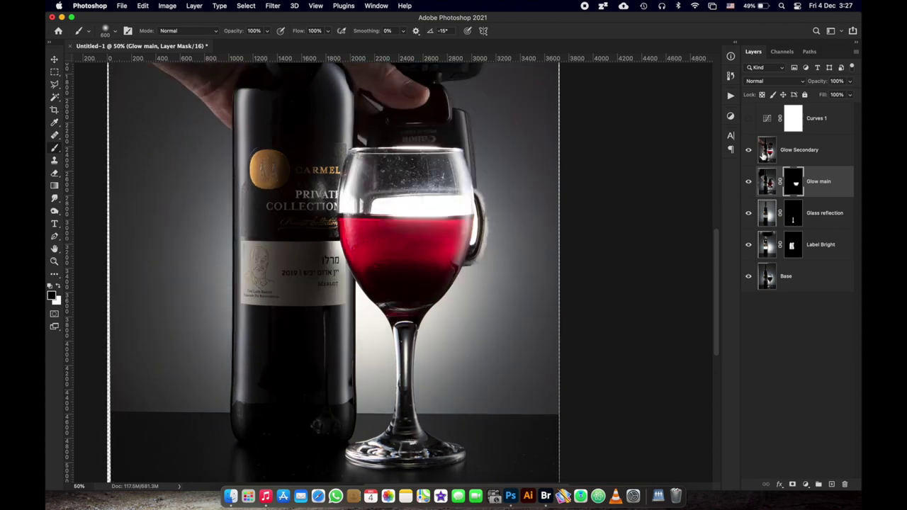
pyautogui.click(763, 153)
pyautogui.keyDown('alt'); pyautogui.click(792, 484); pyautogui.keyUp('alt')
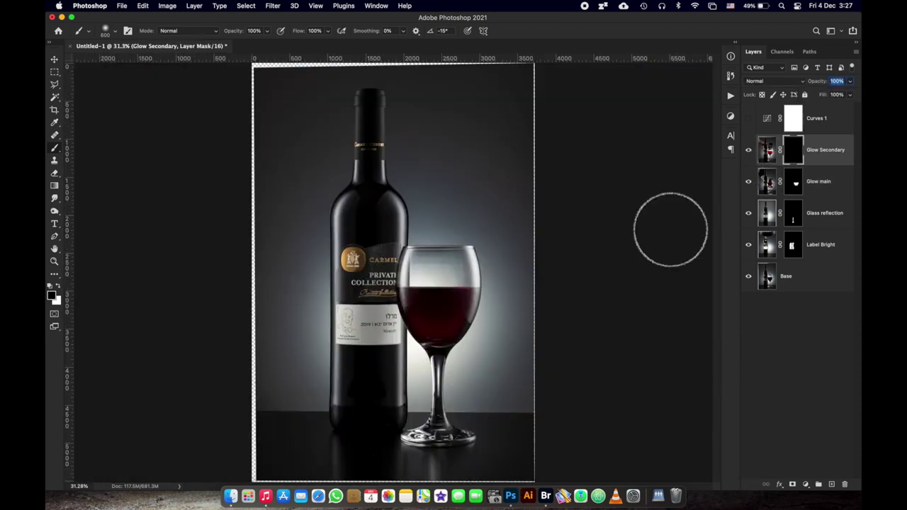
# Paint the upper wine in white on the Glow Secondary mask with a 200 px brush and clean the area above the wine line in black.
pyautogui.press('super+1')
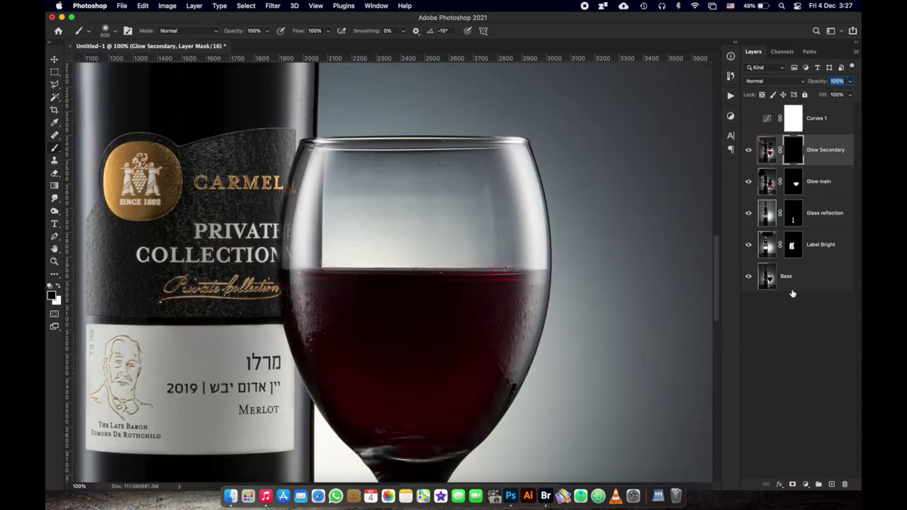
pyautogui.press('[')
pyautogui.press('[')
pyautogui.press('[')
pyautogui.press('[')
pyautogui.press('[')
pyautogui.moveTo(367, 304)
pyautogui.mouseDown()
pyautogui.moveTo(404, 352)
pyautogui.moveTo(455, 308)
pyautogui.moveTo(366, 302)
pyautogui.moveTo(418, 306)
pyautogui.moveTo(390, 326)
pyautogui.moveTo(410, 318)
pyautogui.mouseUp()
pyautogui.press('x')
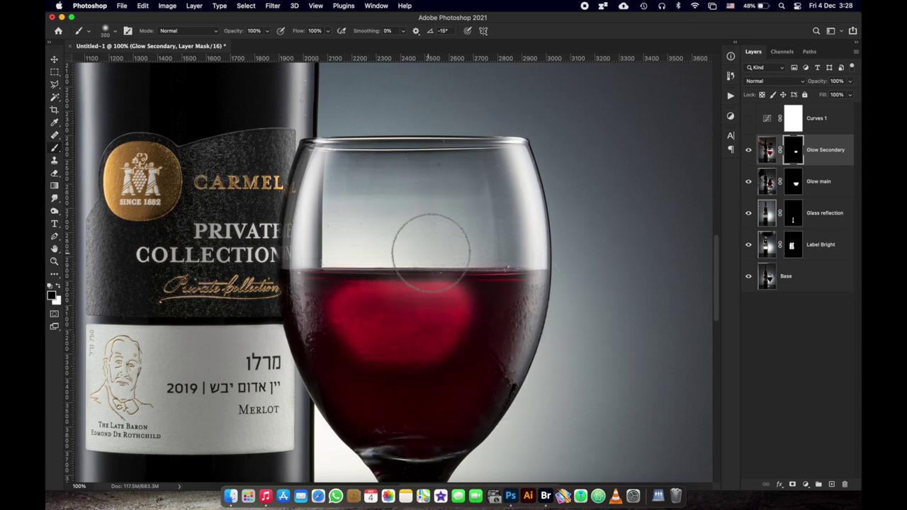
pyautogui.moveTo(431, 243); pyautogui.dragTo(487, 248)
# Lower the Glow Secondary layer's opacity to 18% and set its blend mode to Lighten.
pyautogui.click(796, 150)
pyautogui.moveTo(850, 81); pyautogui.dragTo(801, 109)
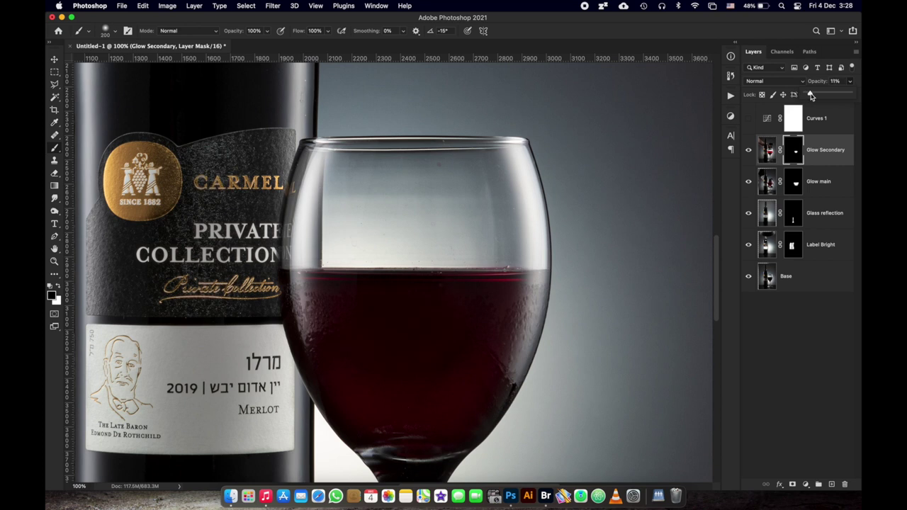
pyautogui.click(766, 150)
pyautogui.click(774, 81)
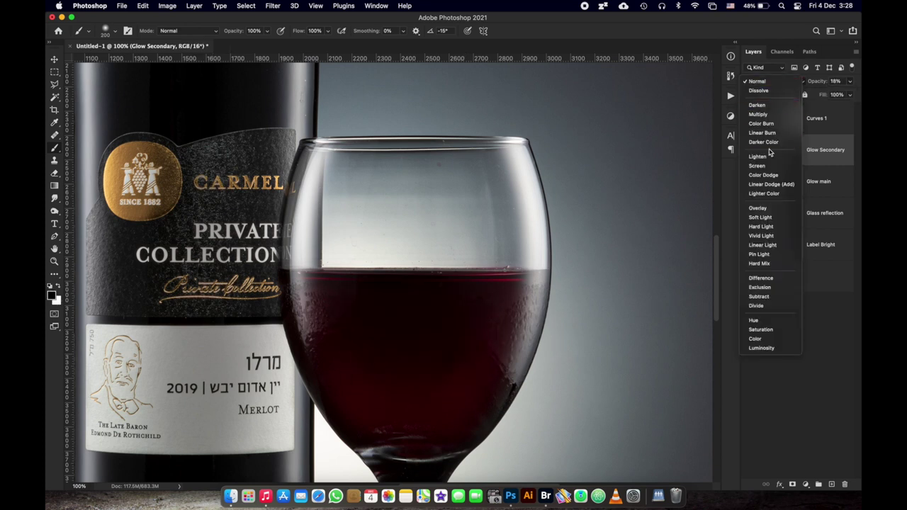
pyautogui.click(758, 146)
# Extend the glow within the wine in white on the Glow Secondary mask, using soft brushes of 300 px and 125 px.
pyautogui.click(793, 149)
pyautogui.press(']')
pyautogui.press(']')
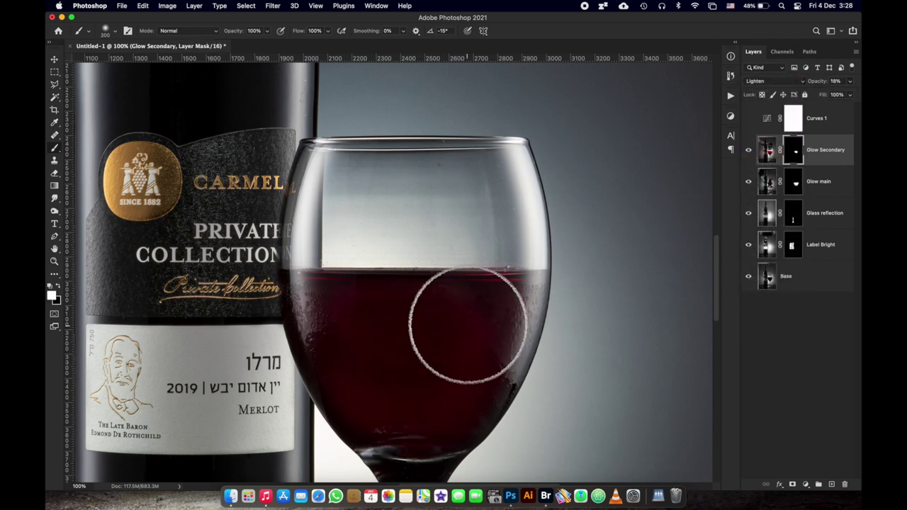
pyautogui.press('[')
pyautogui.press('[')
pyautogui.press('[')
pyautogui.press('[')
pyautogui.press('[')
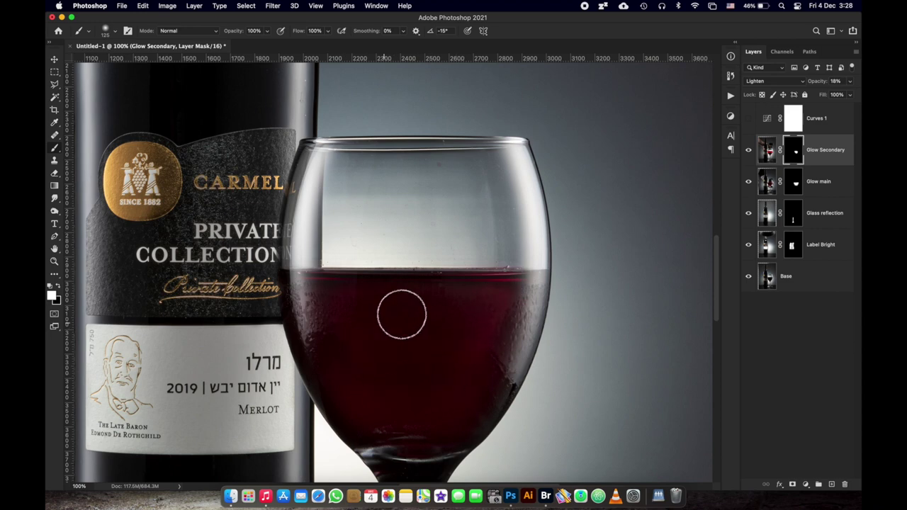
# Try a stronger Glow Secondary opacity of 57%, and settle on 15%.
pyautogui.press('super+0')
pyautogui.press('super+plus')
pyautogui.press('super+plus')
pyautogui.click(849, 81)
pyautogui.moveTo(818, 94); pyautogui.dragTo(833, 93)
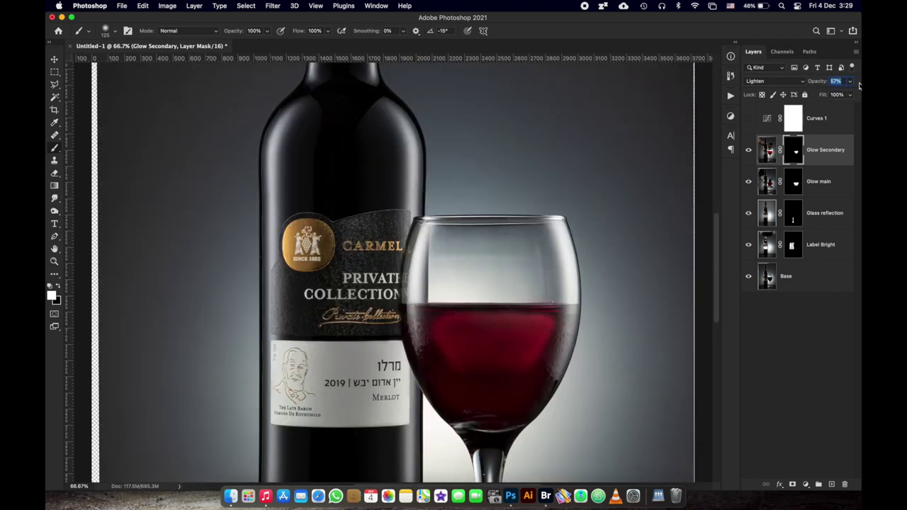
pyautogui.write('10')
pyautogui.press('Return')
# Blend the secondary glow out to the sides of the wine in white on its mask, using soft brushes of 500 px and 175 px.
pyautogui.press('super+plus')
pyautogui.press('super+plus')
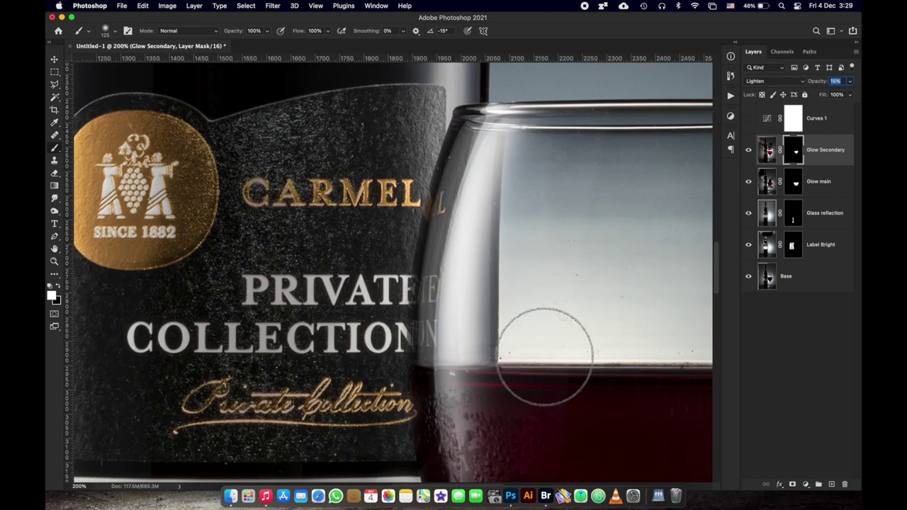
pyautogui.scroll(-5, 545, 357)
pyautogui.hscroll(4, 544, 357)
pyautogui.press(']')
pyautogui.press(']')
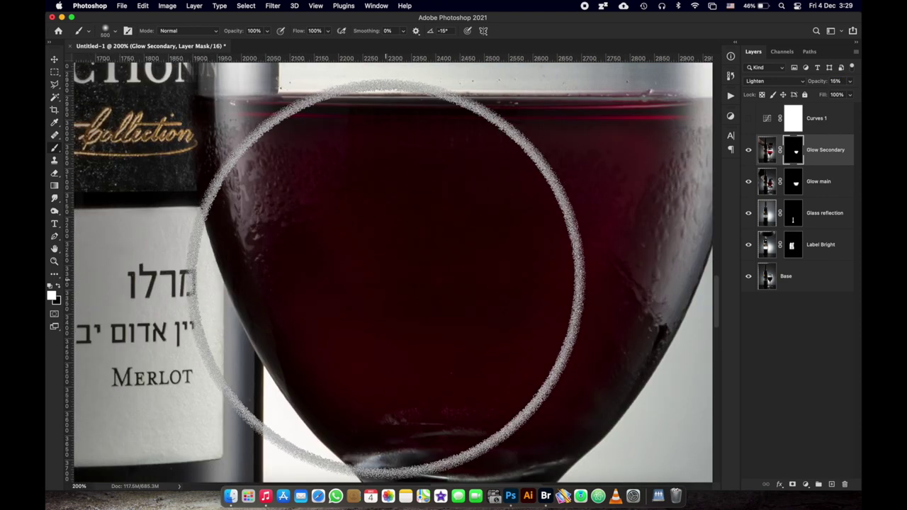
pyautogui.hscroll(2, 505, 281)
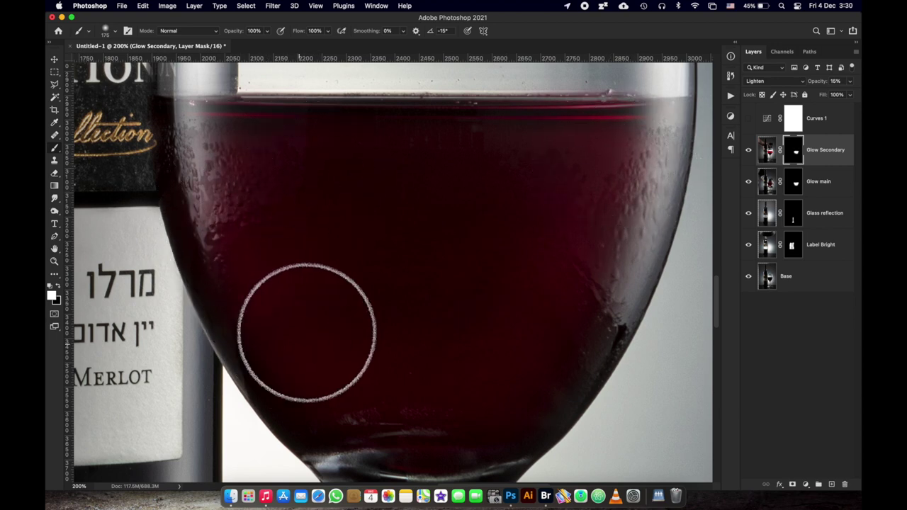
# Group the Glow Secondary and Glow main layers as "glow".
pyautogui.press('super+minus')
pyautogui.press('super+minus')
pyautogui.keyDown('shift'); pyautogui.click(768, 181); pyautogui.keyUp('shift')
pyautogui.press('super+g')
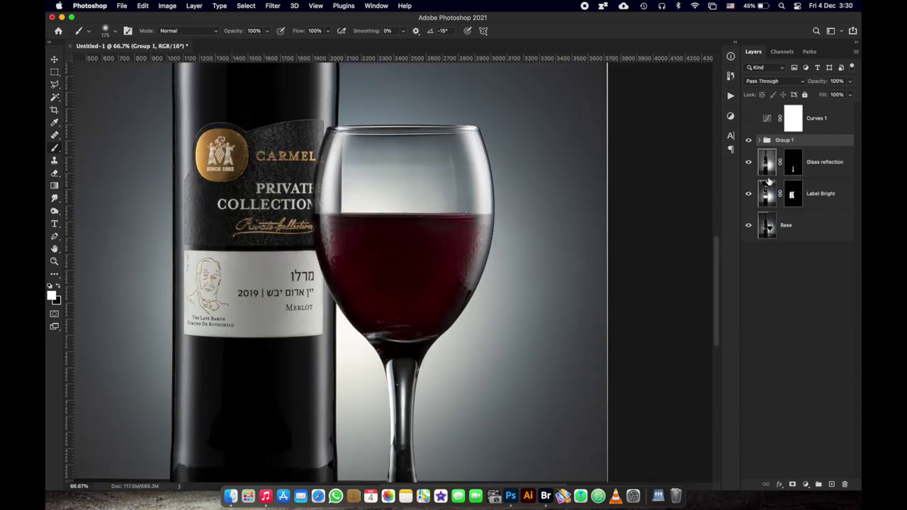
# Set the glow group's opacity to 80%, comparing the whole image with and without the group.
pyautogui.moveTo(849, 81); pyautogui.dragTo(762, 95)
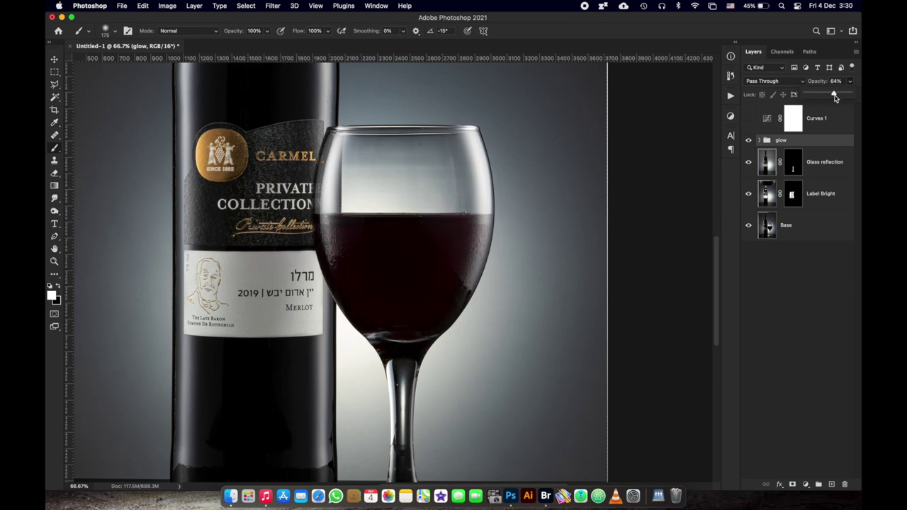
pyautogui.moveTo(836, 95); pyautogui.dragTo(841, 95)
pyautogui.click(812, 281)
pyautogui.press('super+0')
pyautogui.click(748, 140)
pyautogui.click(749, 140)
pyautogui.click(801, 140)
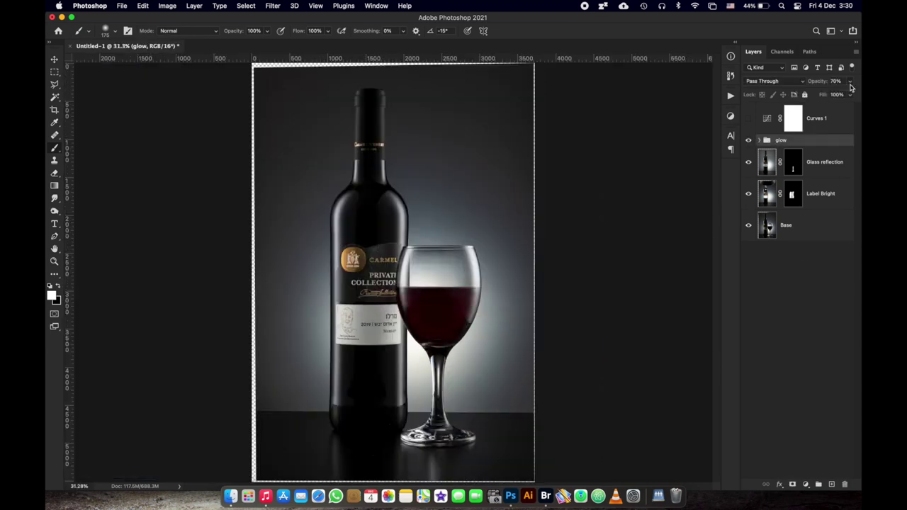
pyautogui.click(850, 81)
pyautogui.click(772, 364)
# Examine the wine close up and check the Glow Secondary layer's blend mode inside the glow group.
pyautogui.press('super+1')
pyautogui.scroll(-3, 388, 272)
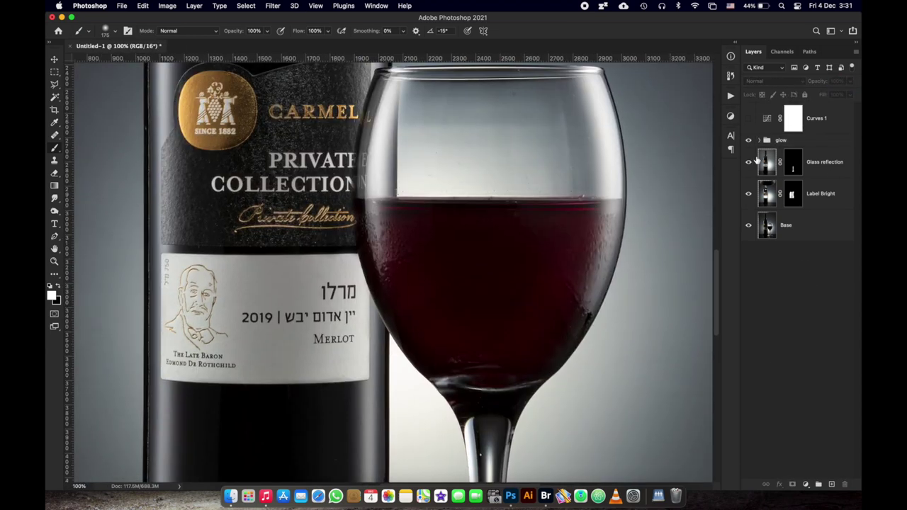
pyautogui.click(758, 140)
pyautogui.click(822, 162)
pyautogui.click(774, 82)
pyautogui.click(764, 11)
pyautogui.rightClick(748, 165)
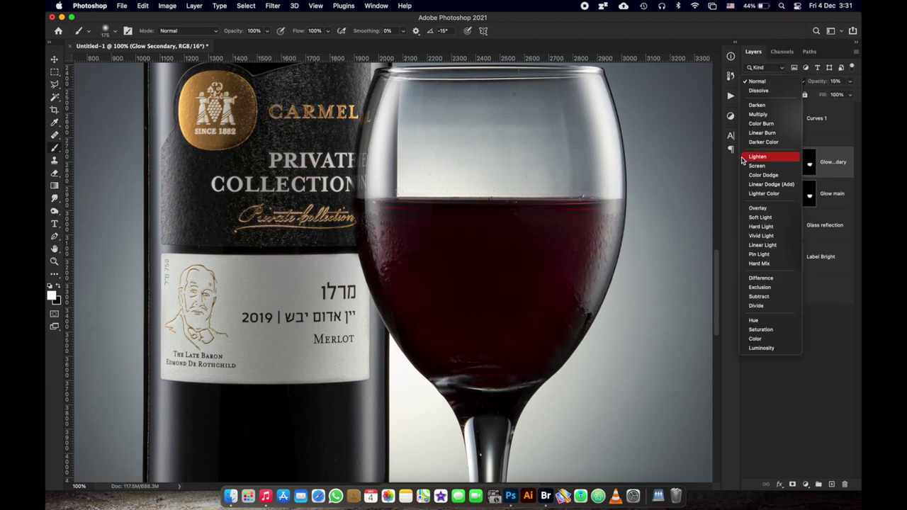
pyautogui.press('Escape')
pyautogui.click(759, 139)
pyautogui.press('super+0')
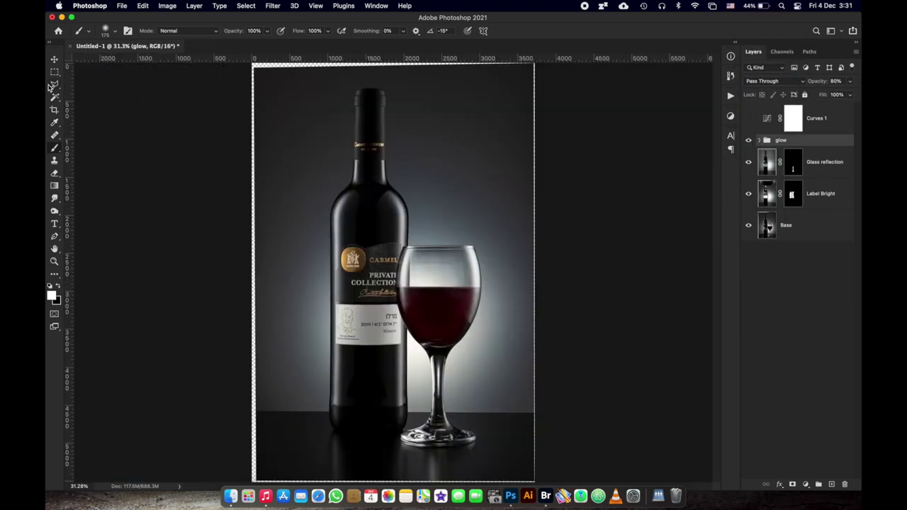
# Show the Curves 1 layer and add an empty layer named Cleanup directly above the glow group.
pyautogui.click(56, 73)
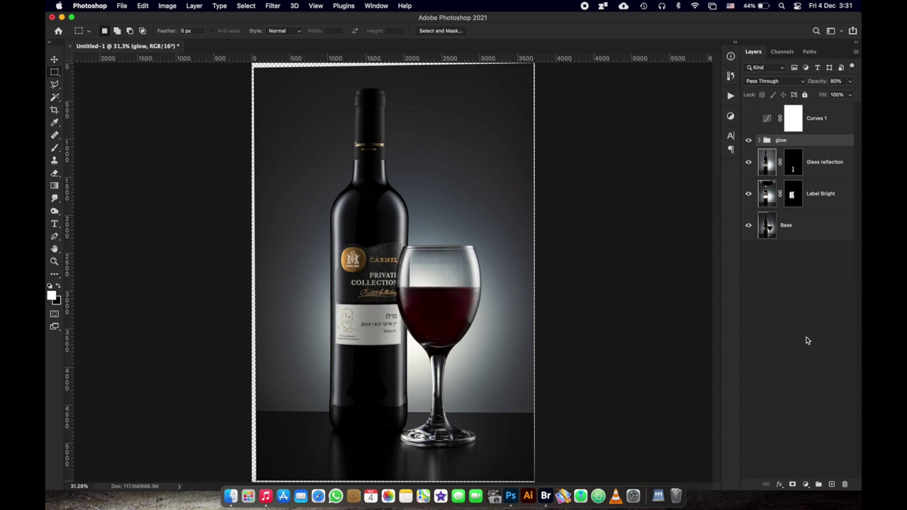
pyautogui.click(805, 341)
pyautogui.click(749, 119)
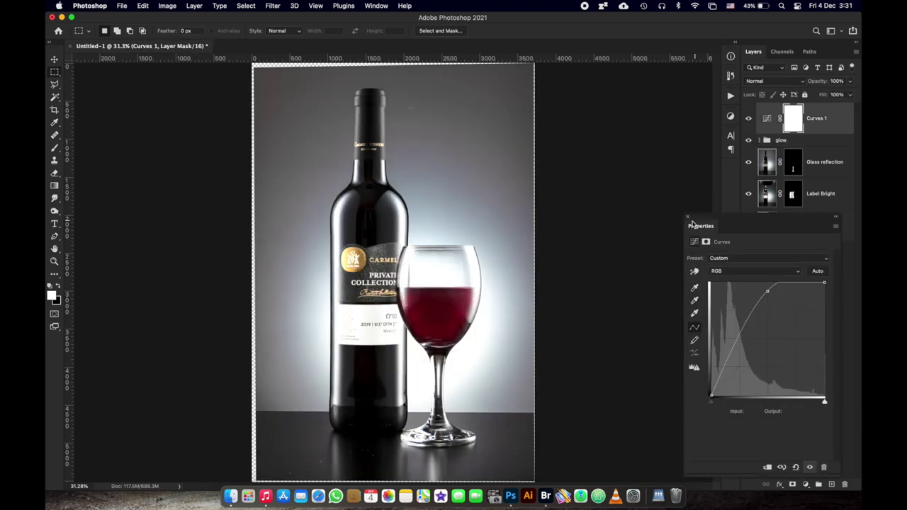
pyautogui.click(687, 216)
pyautogui.click(767, 144)
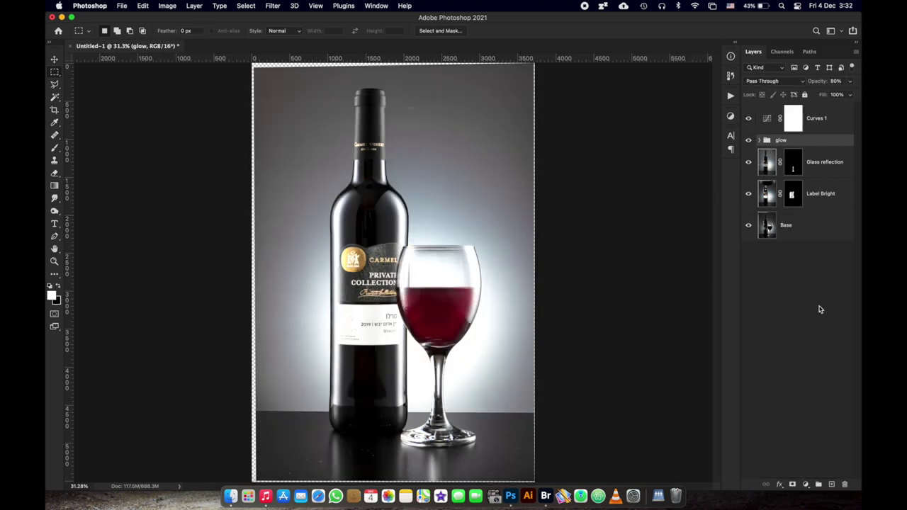
pyautogui.click(833, 483)
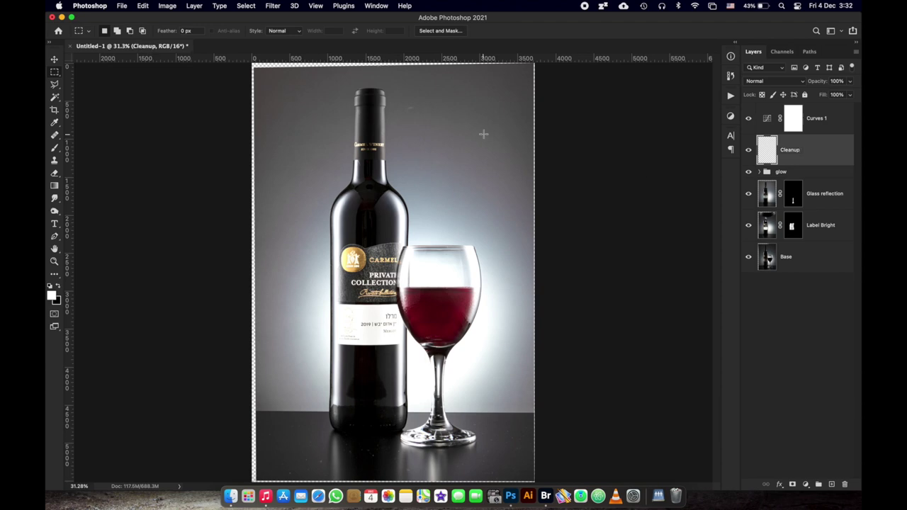
# Heal dust specks on the tabletop left of the bottle on the Cleanup layer with a 25 px Healing Brush sampling Current & Below.
pyautogui.click(58, 135)
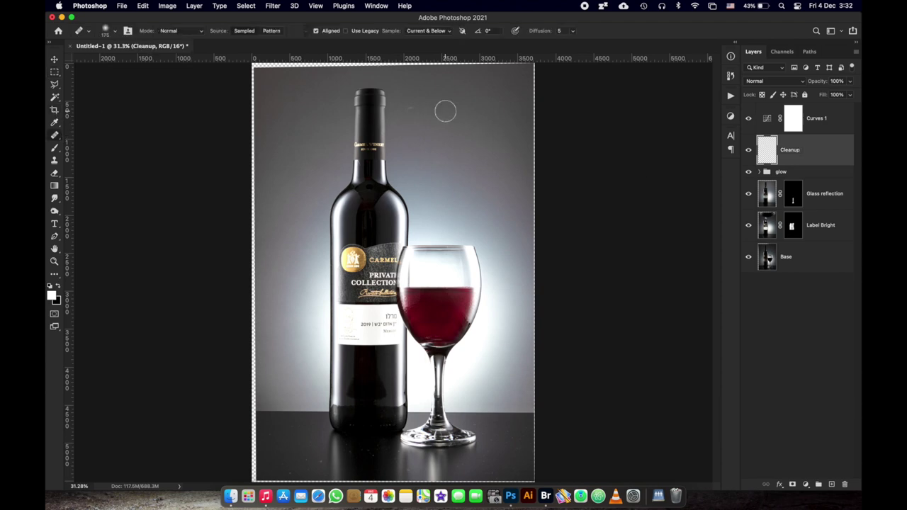
pyautogui.press('super+plus')
pyautogui.press('super+plus')
pyautogui.press('super+plus')
pyautogui.press('super+plus')
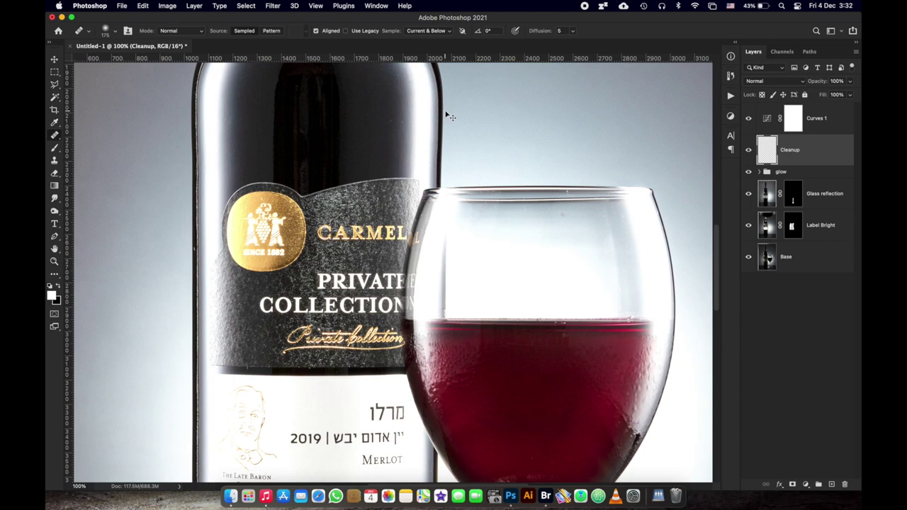
pyautogui.press('super+plus')
pyautogui.scroll(-15, 275, 318)
pyautogui.hscroll(-8, 276, 318)
pyautogui.scroll(2, 297, 330)
pyautogui.press('[')
pyautogui.press('[')
pyautogui.press('[')
pyautogui.press('[')
pyautogui.press('[')
pyautogui.press('[')
pyautogui.press('[')
pyautogui.press('[')
pyautogui.press('[')
pyautogui.press('[')
pyautogui.press('[')
pyautogui.press('[')
pyautogui.press('[')
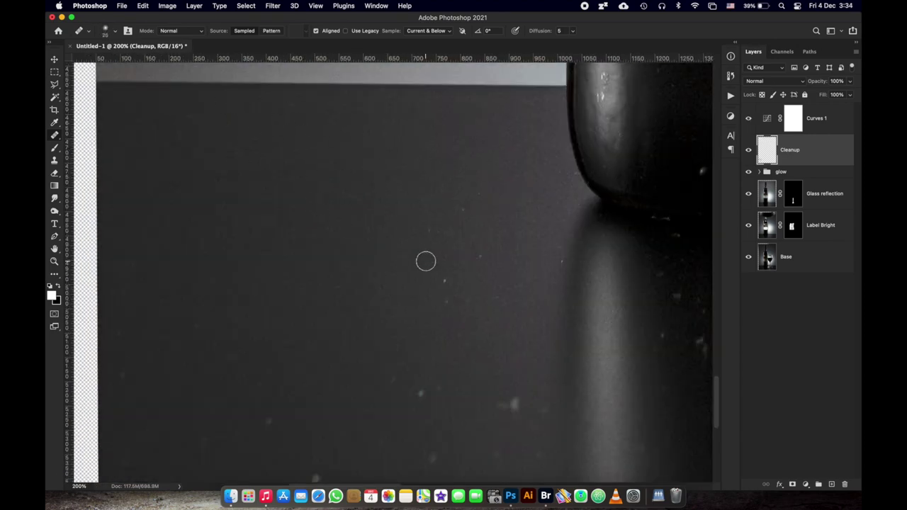
# Compare the tabletop with and without Cleanup, and heal its remaining specks down to the image's lower-left corner.
pyautogui.click(748, 150)
pyautogui.scroll(-3, 274, 272)
pyautogui.hscroll(-1, 274, 272)
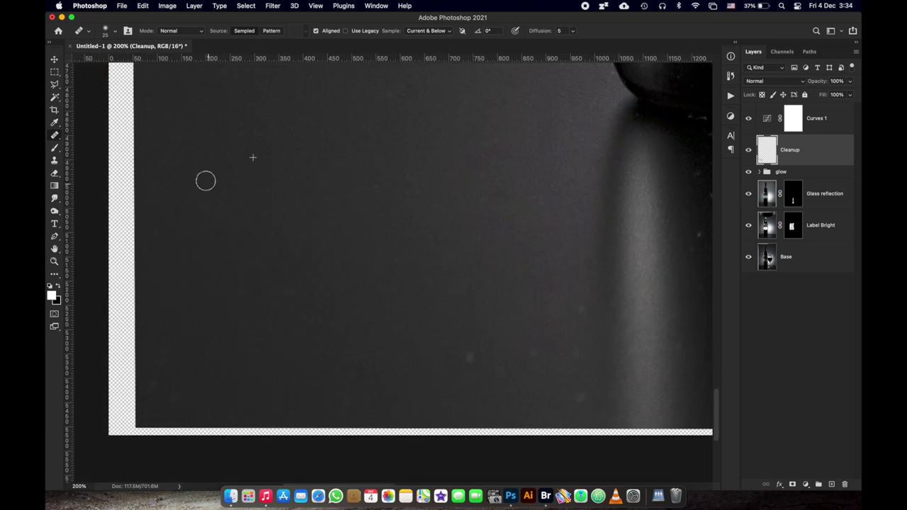
pyautogui.scroll(3, 368, 189)
pyautogui.hscroll(1, 368, 190)
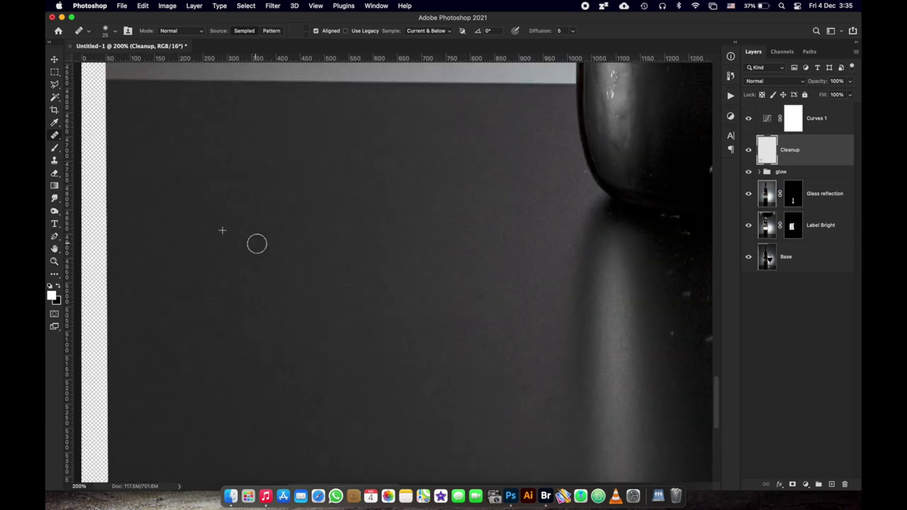
# Heal the dust specks in the bottle's dark tabletop reflection with a 10 to 15 px Healing Brush.
pyautogui.hscroll(6, 350, 280)
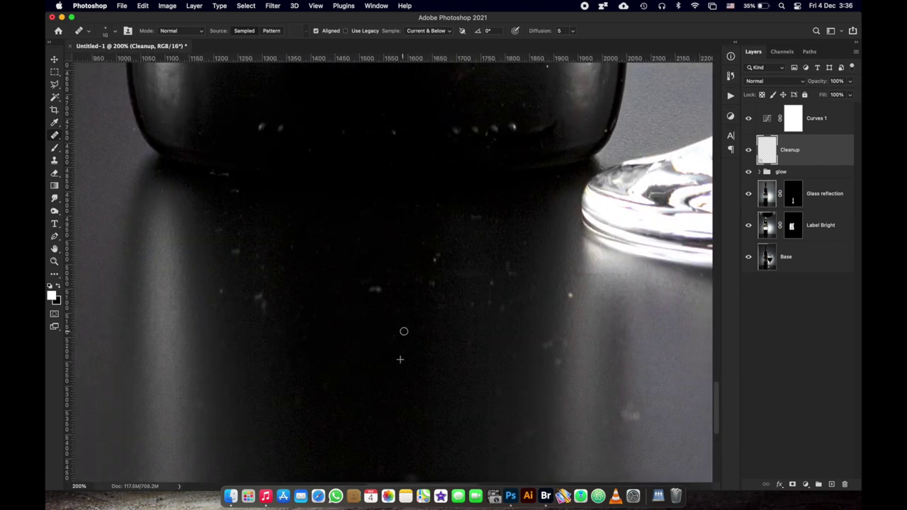
pyautogui.scroll(-3, 241, 234)
pyautogui.hscroll(1, 260, 338)
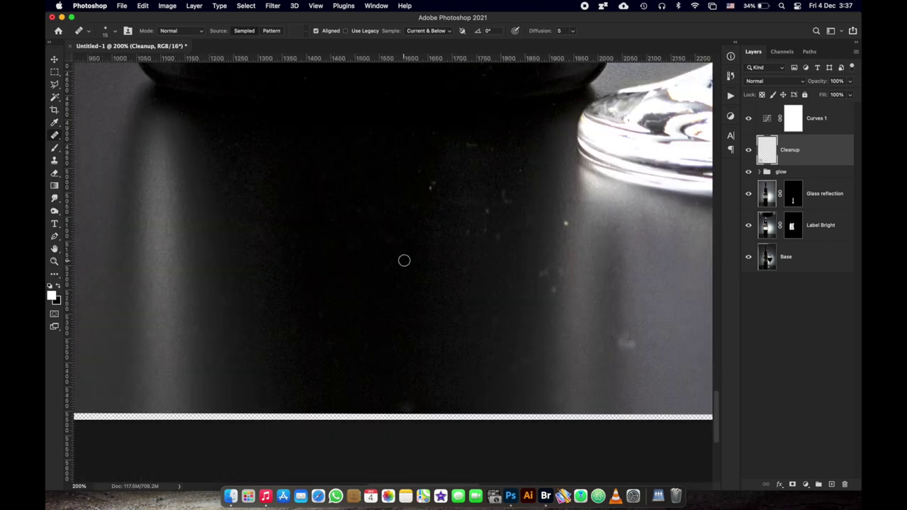
pyautogui.scroll(2, 464, 269)
pyautogui.hscroll(1, 425, 213)
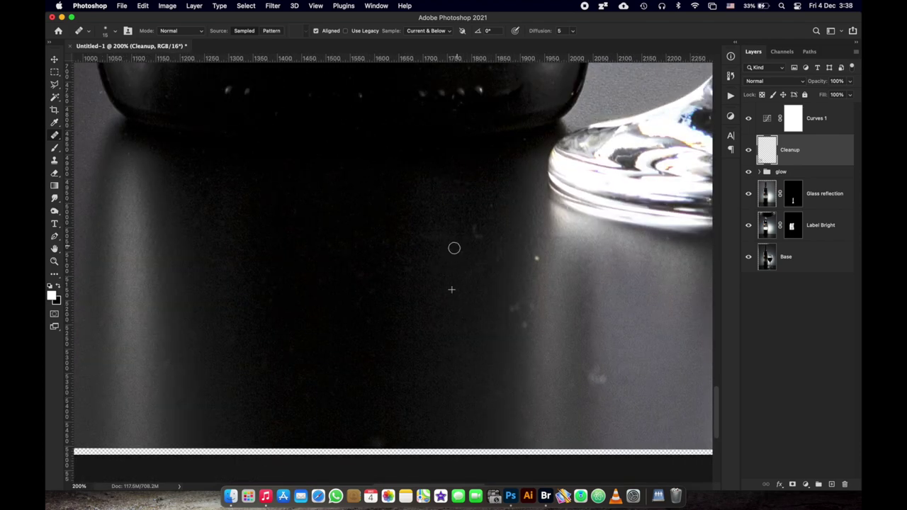
# Heal the tabletop specks around the glass foot and out to the image's right edge, and compare with and without Cleanup.
pyautogui.hscroll(5, 513, 308)
pyautogui.scroll(-1, 513, 308)
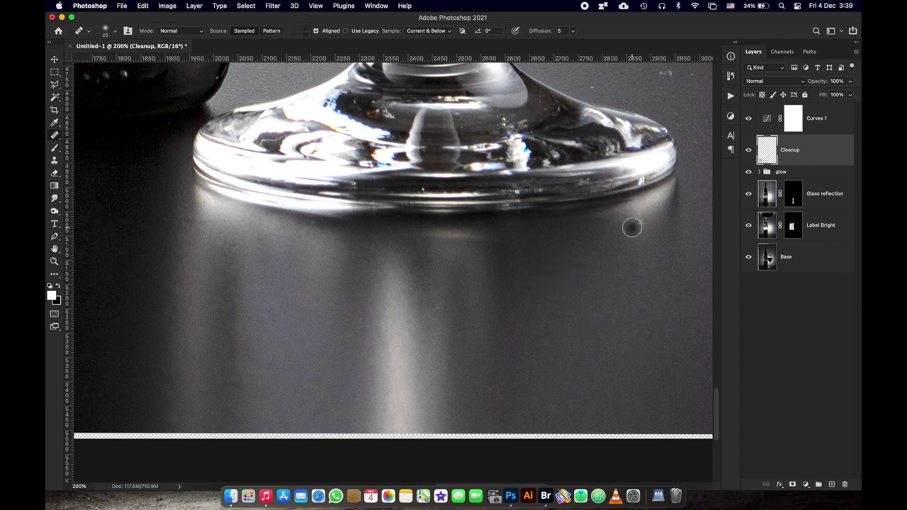
pyautogui.hscroll(3, 640, 364)
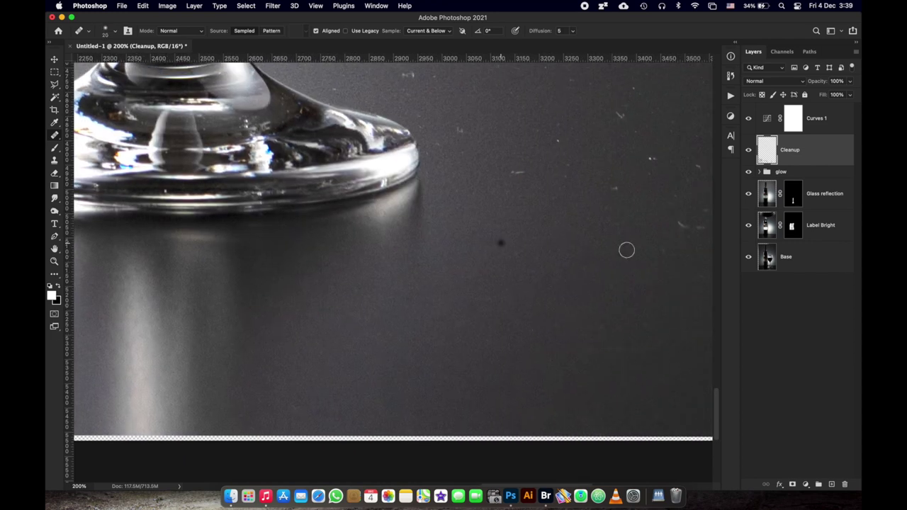
pyautogui.hscroll(4, 600, 326)
pyautogui.click(587, 348)
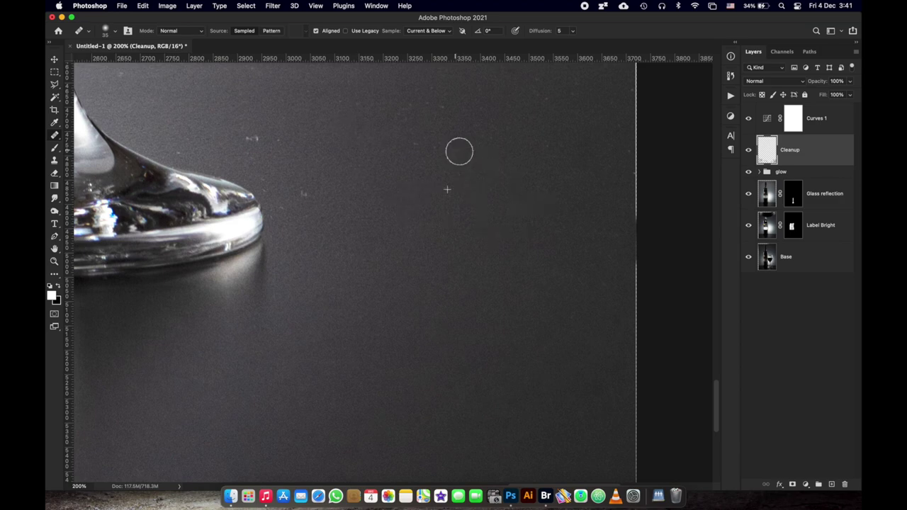
pyautogui.hscroll(2, 440, 177)
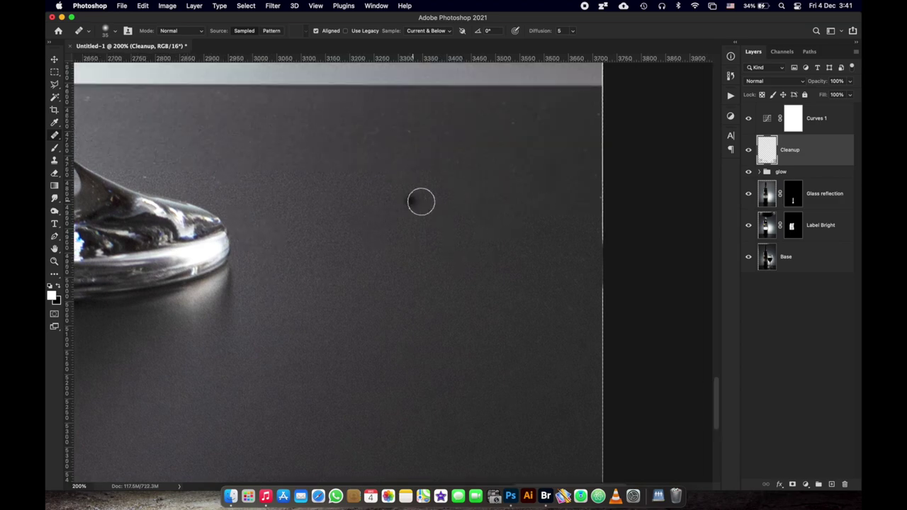
pyautogui.hscroll(-10, 600, 178)
pyautogui.scroll(-2, 300, 141)
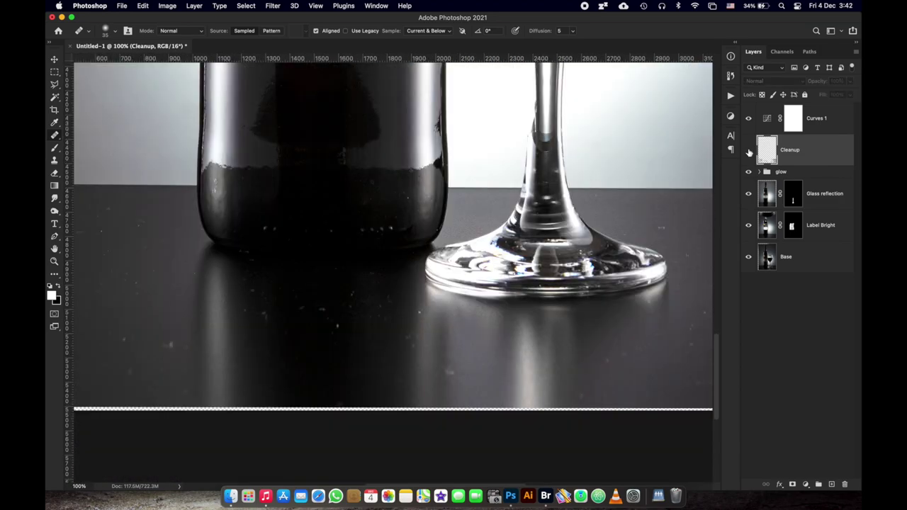
# Heal the left side of the black triangular reflection on the bottle's lower body with a 45 px Healing Brush.
pyautogui.scroll(2, 287, 154)
pyautogui.click(499, 230)
pyautogui.scroll(-2, 405, 162)
pyautogui.scroll(2, 352, 205)
pyautogui.press(']')
pyautogui.press(']')
pyautogui.keyDown('alt'); pyautogui.click(384, 142); pyautogui.keyUp('alt')
pyautogui.click(383, 247)
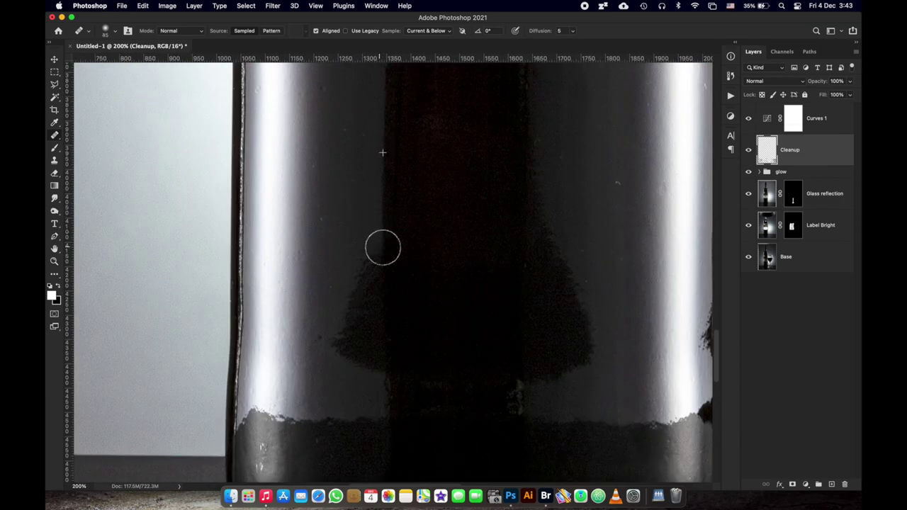
pyautogui.click(362, 353)
# Heal the dark notch along the bottle's lower right edge with a smaller Healing Brush sampled from just above it.
pyautogui.hscroll(5, 361, 235)
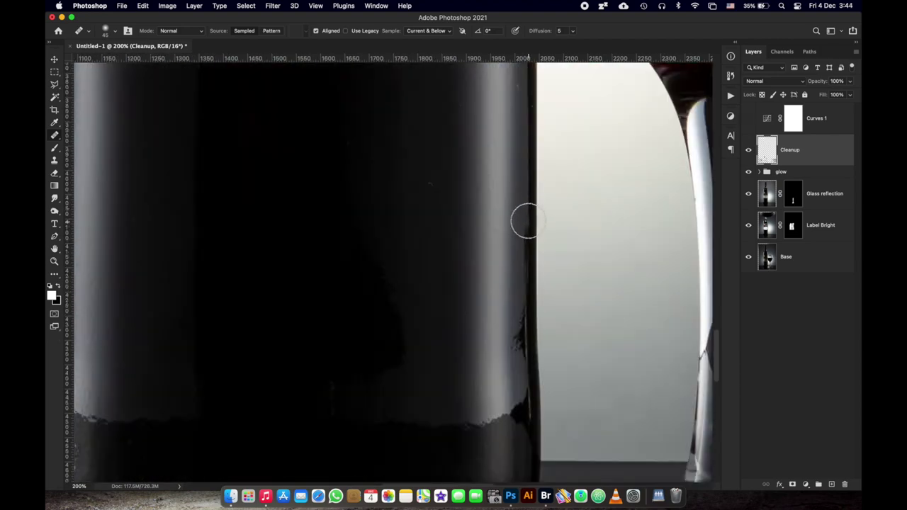
pyautogui.press('[')
pyautogui.press('[')
pyautogui.press('[')
pyautogui.press('[')
pyautogui.press('[')
pyautogui.press('[')
pyautogui.keyDown('alt'); pyautogui.click(521, 238); pyautogui.keyUp('alt')
pyautogui.click(521, 322)
pyautogui.press('super+minus')
# Heal the ragged line crossing the bottle's lower right highlight using a larger Healing Brush sampled from the highlight above.
pyautogui.scroll(-3, 372, 264)
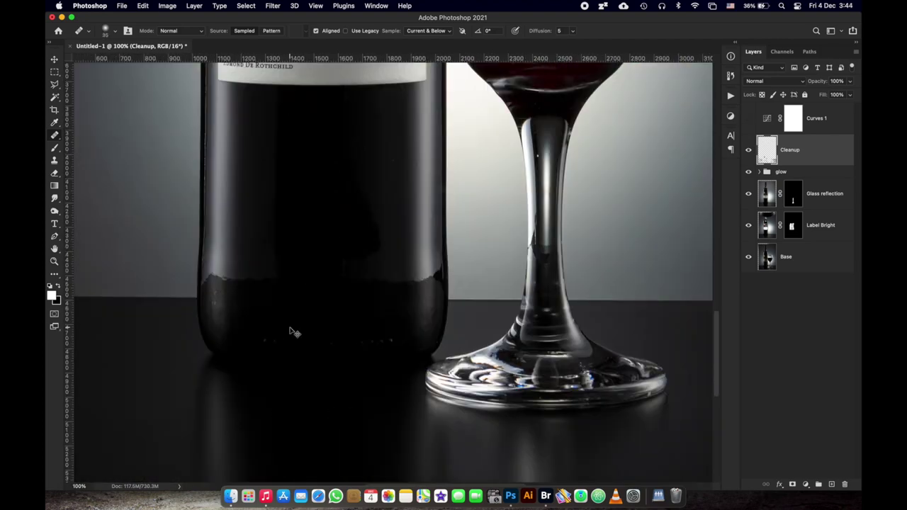
pyautogui.press('super+plus')
pyautogui.press(']')
pyautogui.press(']')
pyautogui.press(']')
pyautogui.press(']')
pyautogui.press(']')
pyautogui.keyDown('alt'); pyautogui.click(432, 198); pyautogui.keyUp('alt')
pyautogui.moveTo(431, 269); pyautogui.dragTo(430, 348)
# Show the Curves 1 layer and heal the ragged horizontal edge across the bottle's lower body and left highlight.
pyautogui.click(748, 118)
pyautogui.hscroll(-5, 329, 299)
pyautogui.scroll(3, 347, 294)
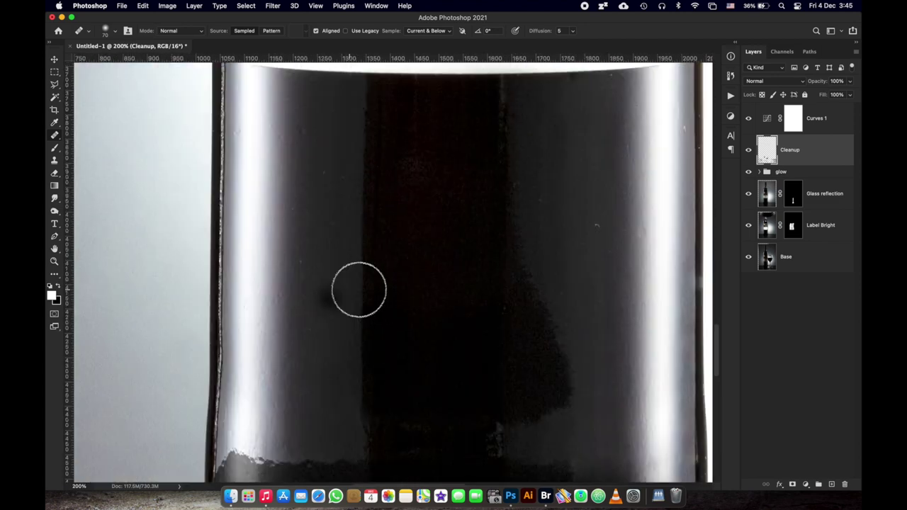
pyautogui.scroll(-3, 344, 320)
pyautogui.hscroll(-2, 307, 299)
pyautogui.scroll(-1, 308, 299)
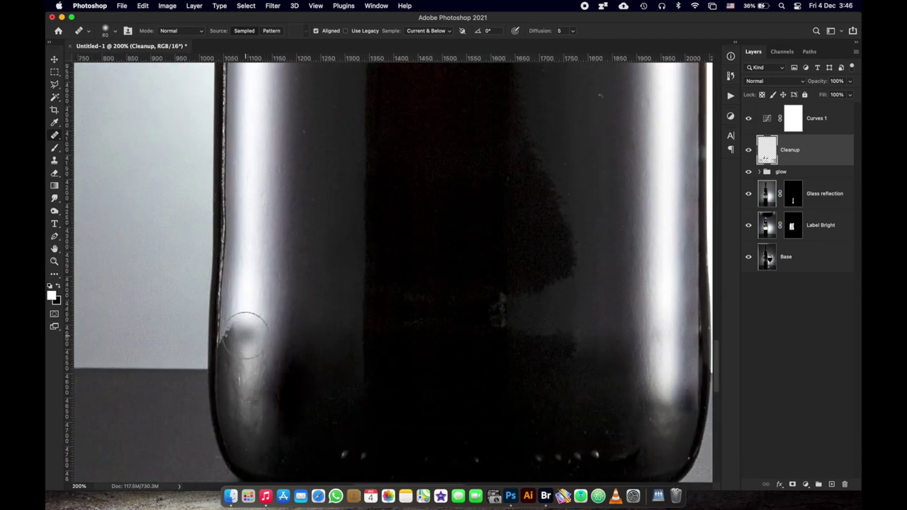
# Blend the bottle's left highlight down toward its base using a 90 px Clone Stamp at 50% opacity.
pyautogui.press('s')
pyautogui.press('5')
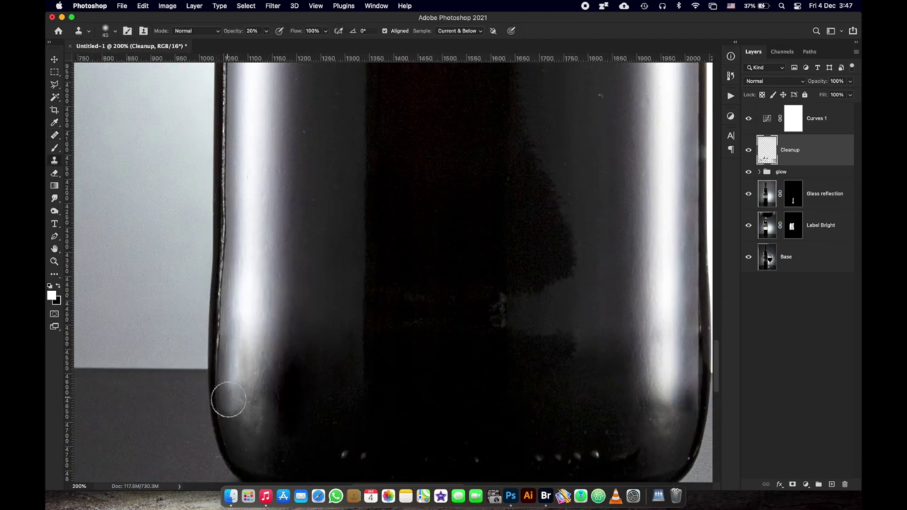
pyautogui.press(']')
pyautogui.press(']')
pyautogui.press(']')
pyautogui.press(']')
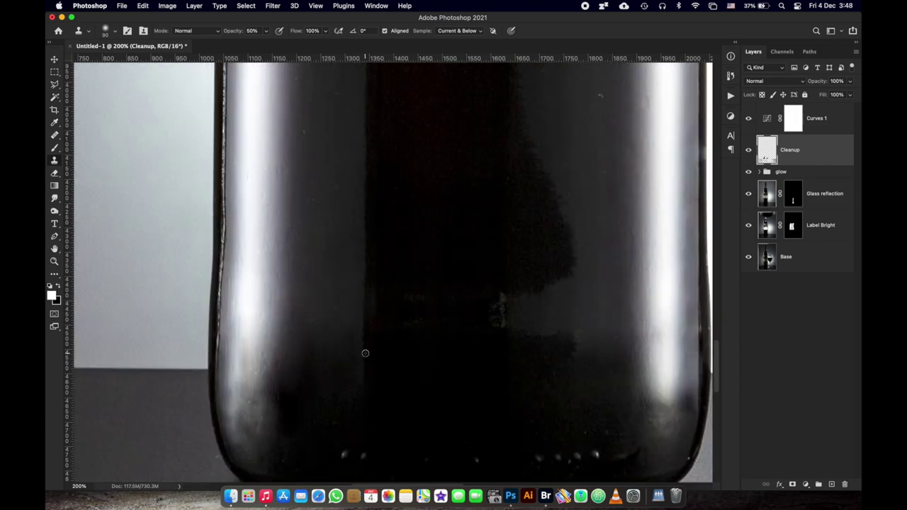
pyautogui.moveTo(314, 385); pyautogui.dragTo(250, 389)
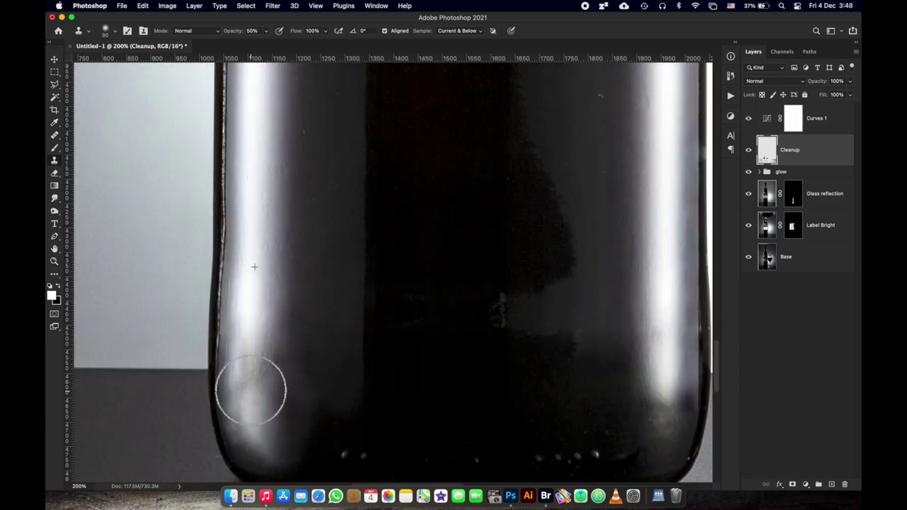
pyautogui.scroll(-2, 284, 394)
pyautogui.moveTo(311, 401); pyautogui.dragTo(300, 315)
# Clone clean dark glass down the left part of the bottle's lower body with a 200 px Clone Stamp at 100% opacity.
pyautogui.press('super+minus')
pyautogui.scroll(1, 319, 325)
pyautogui.keyDown('alt'); pyautogui.click(354, 185); pyautogui.keyUp('alt')
pyautogui.press('0')
pyautogui.press(']')
pyautogui.press(']')
pyautogui.press(']')
pyautogui.press(']')
pyautogui.press(']')
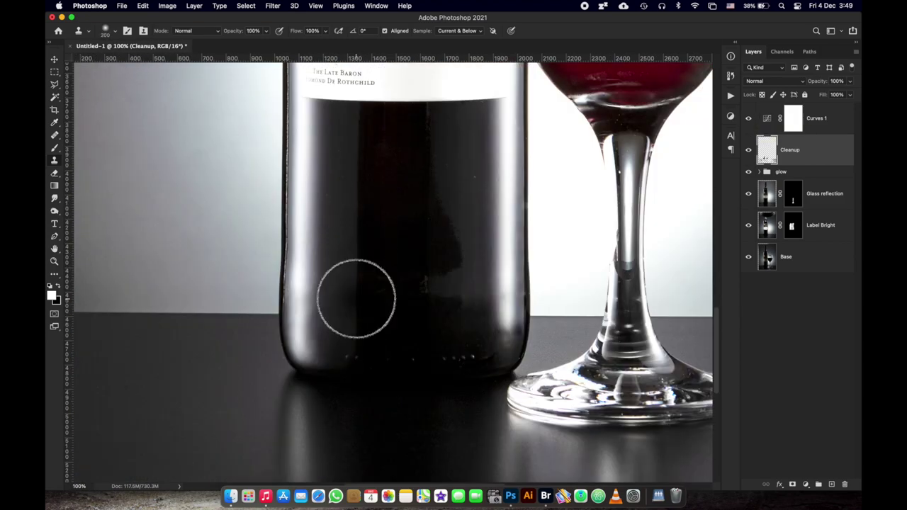
pyautogui.moveTo(356, 298); pyautogui.dragTo(338, 349)
pyautogui.press('super+minus')
# Undo the last clone stroke and clone the bottle's left highlight down to the base with a smaller stamp.
pyautogui.press('[')
pyautogui.press('[')
pyautogui.press('[')
pyautogui.press('[')
pyautogui.press('[')
pyautogui.press(']')
pyautogui.press(']')
pyautogui.press(']')
pyautogui.press('super+z')
pyautogui.press('super+plus')
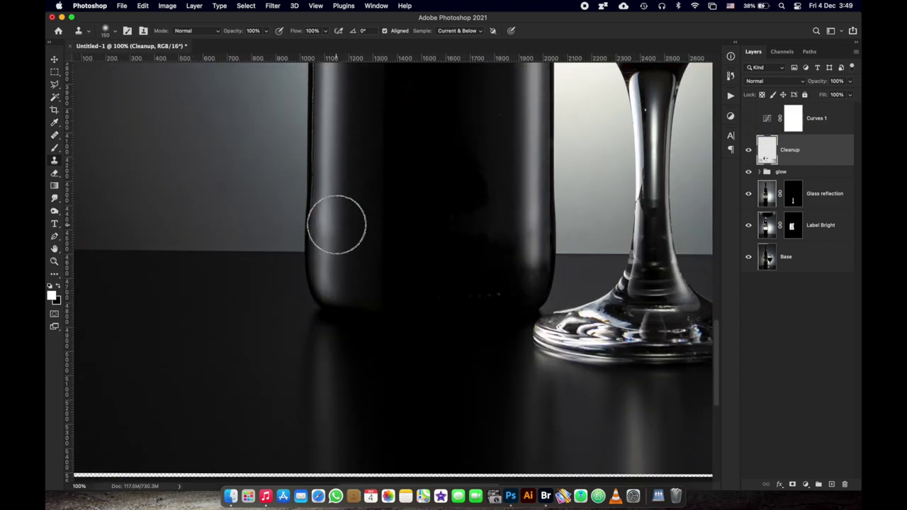
pyautogui.press('[')
pyautogui.moveTo(332, 252); pyautogui.dragTo(330, 289)
pyautogui.press('super+minus')
# Clone dark gray glass over the remaining black triangular reflection on the bottle's right half with a 100 px Clone Stamp.
pyautogui.press('super+plus')
pyautogui.press('super+plus')
pyautogui.hscroll(5, 279, 167)
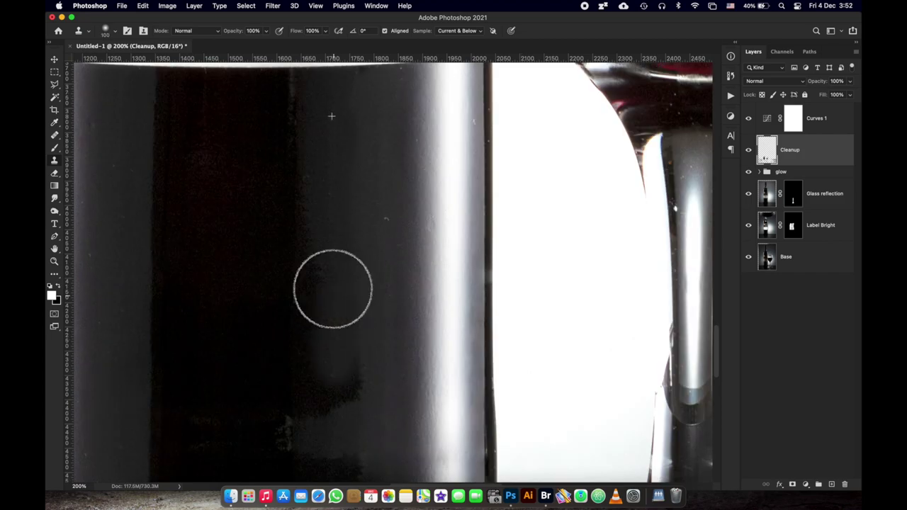
pyautogui.scroll(-5, 370, 364)
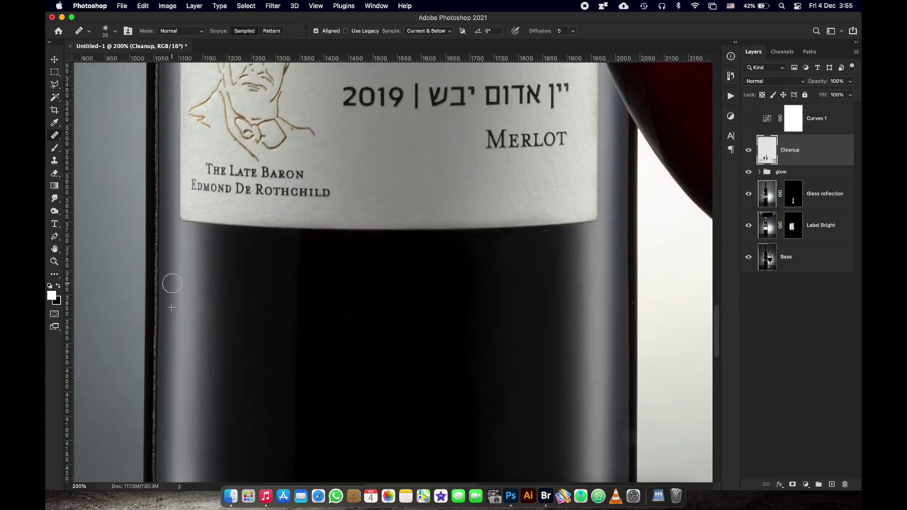
# Heal the small specks along the bottle's left highlight below the label with a 25 px Healing Brush.
pyautogui.scroll(-4, 241, 330)
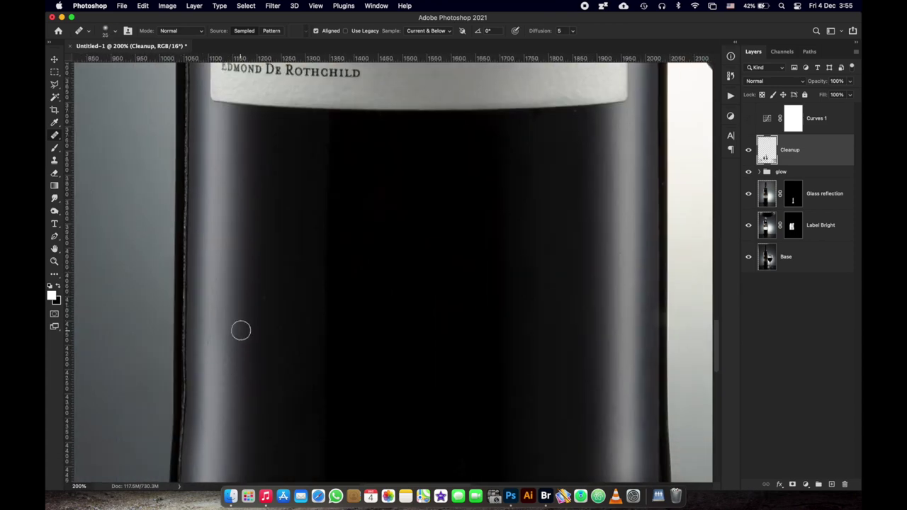
pyautogui.keyDown('alt'); pyautogui.click(217, 364); pyautogui.keyUp('alt')
pyautogui.click(215, 386)
pyautogui.scroll(-2, 239, 315)
pyautogui.click(243, 383)
pyautogui.scroll(3, 287, 389)
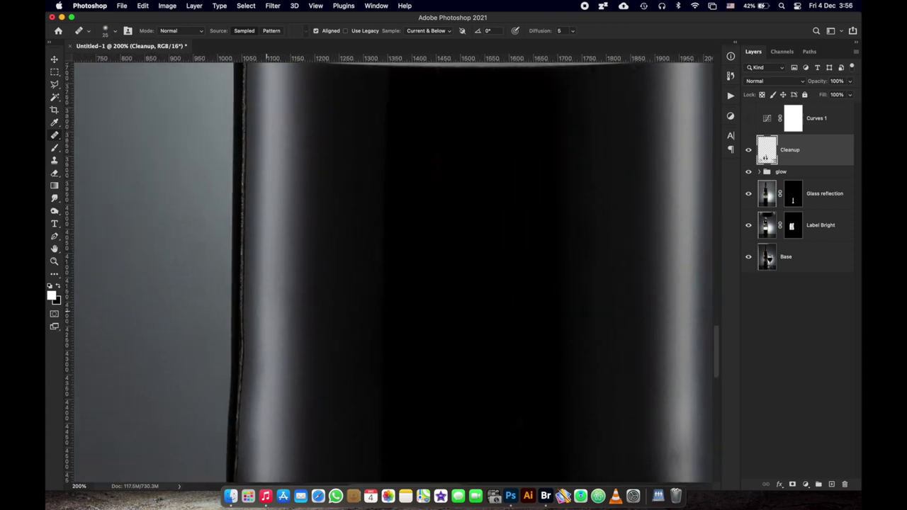
pyautogui.keyDown('alt'); pyautogui.click(277, 331); pyautogui.keyUp('alt')
pyautogui.click(277, 281)
# Heal the blemishes on the bottle's lower right highlight near the base with a Healing Brush larger than 35 px.
pyautogui.scroll(-6, 277, 282)
pyautogui.hscroll(4, 277, 282)
pyautogui.press(']')
pyautogui.press(']')
pyautogui.scroll(3, 474, 271)
pyautogui.hscroll(1, 474, 270)
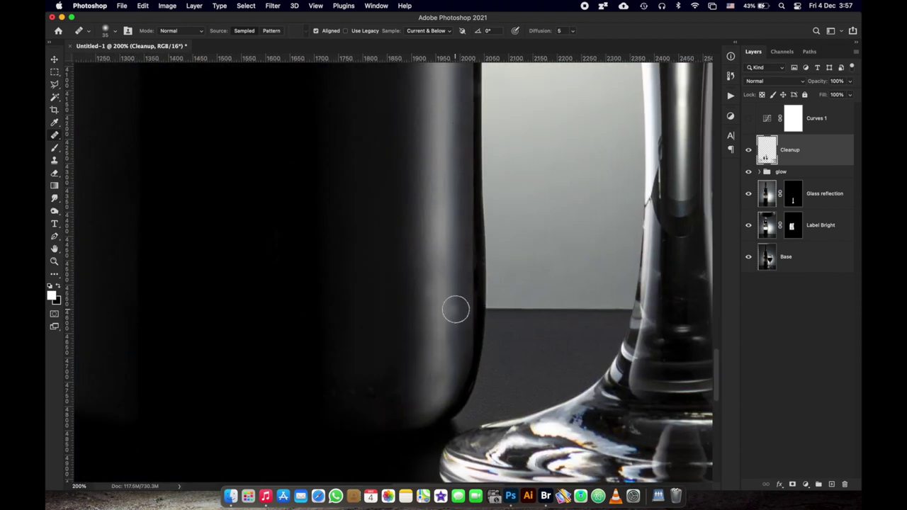
pyautogui.press(']')
pyautogui.press(']')
pyautogui.moveTo(443, 354); pyautogui.dragTo(407, 370)
# Undo the last stroke and clone the bottle's right highlight smoothly down to the base with a 90 px Clone Stamp.
pyautogui.press('s')
pyautogui.scroll(3, 406, 300)
pyautogui.press('super+z')
pyautogui.press(']')
pyautogui.press(']')
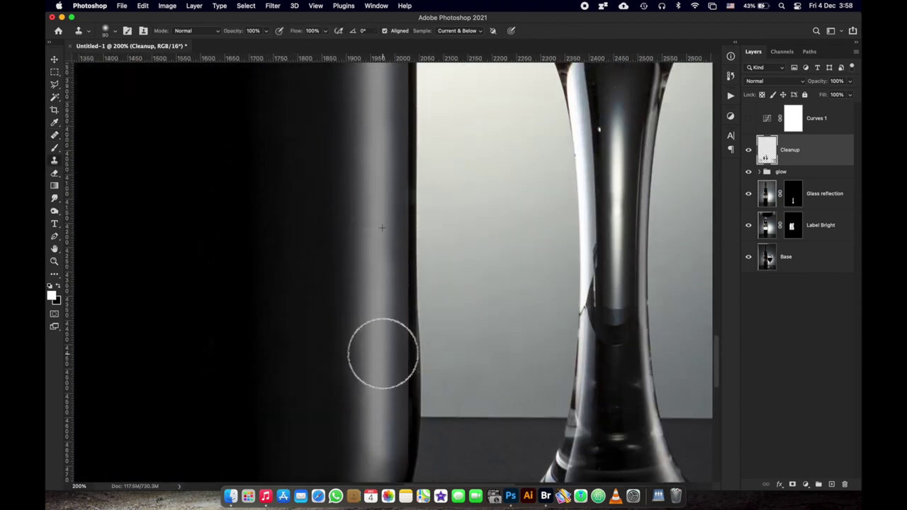
pyautogui.scroll(-3, 384, 369)
# Harden the Eraser brush, show Curves 1, and erase the cloned spill beyond the bottle's lower right edge on Cleanup.
pyautogui.press('e')
pyautogui.press('super+plus')
pyautogui.moveTo(500, 446); pyautogui.dragTo(517, 356)
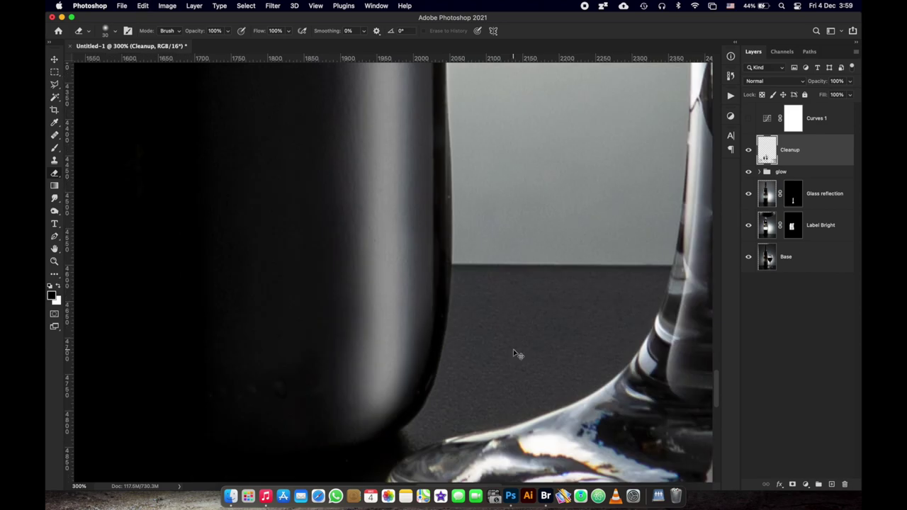
pyautogui.click(113, 30)
pyautogui.moveTo(137, 84); pyautogui.dragTo(186, 85)
pyautogui.press('Return')
pyautogui.click(748, 118)
pyautogui.scroll(-3, 355, 384)
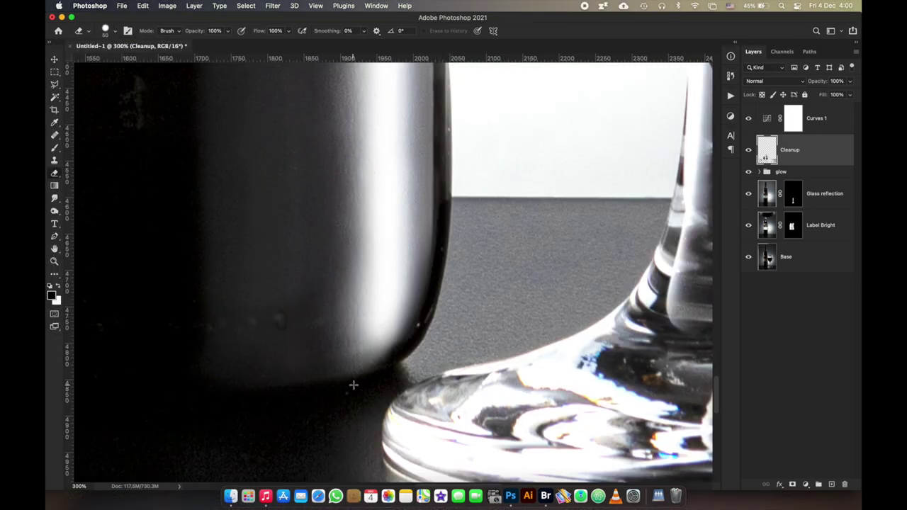
pyautogui.press(']')
pyautogui.moveTo(344, 304)
pyautogui.mouseDown()
pyautogui.moveTo(451, 306)
pyautogui.moveTo(538, 199)
pyautogui.moveTo(531, 156)
pyautogui.mouseUp()
# Hide the Curves 1 layer and check the retouched bottle base and glass stem at 100%.
pyautogui.scroll(3, 542, 156)
pyautogui.press('super+minus')
pyautogui.press('super+minus')
pyautogui.click(748, 119)
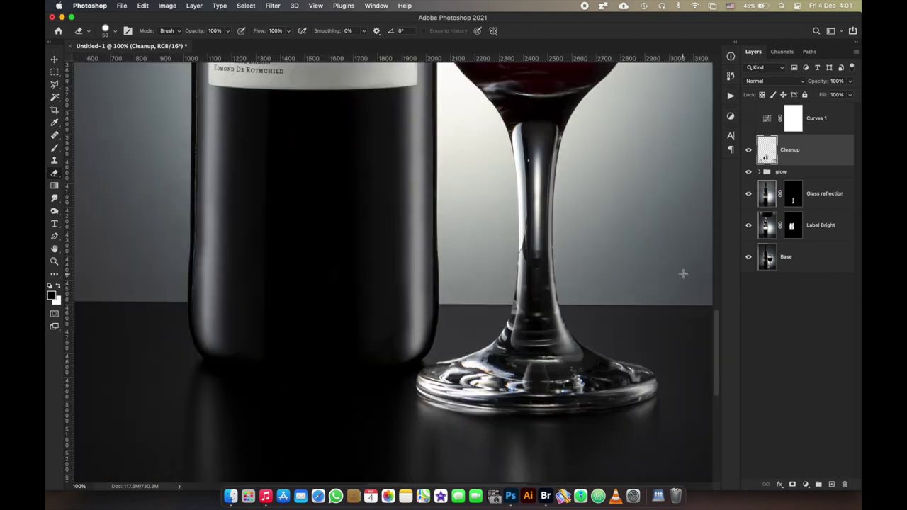
# Heal the specks on the wine glass's stem on the Cleanup layer with a 50 px Healing Brush.
pyautogui.press('super+plus')
pyautogui.press('super+plus')
pyautogui.scroll(-2, 500, 324)
pyautogui.press('s')
pyautogui.moveTo(465, 441); pyautogui.dragTo(500, 325)
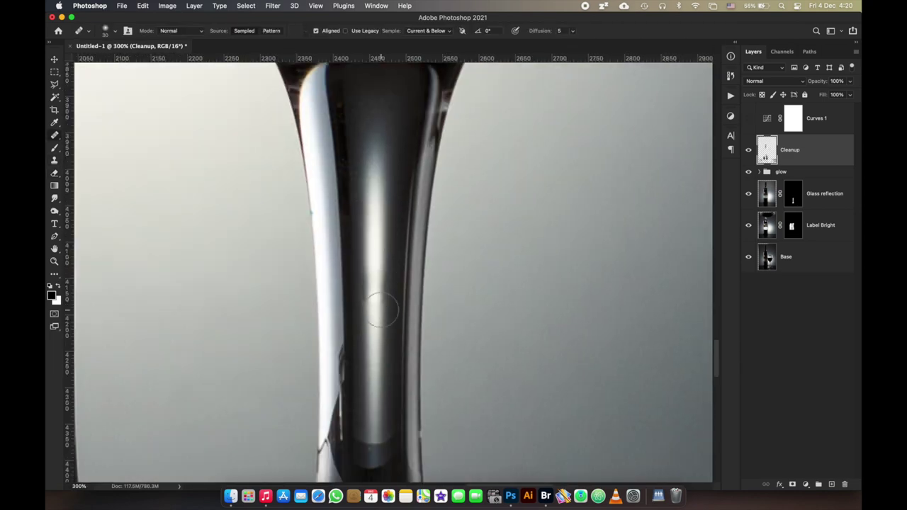
# Set the Eraser to 50 px with 17% hardness for refining the bottle's lower right edge.
pyautogui.scroll(-3, 376, 311)
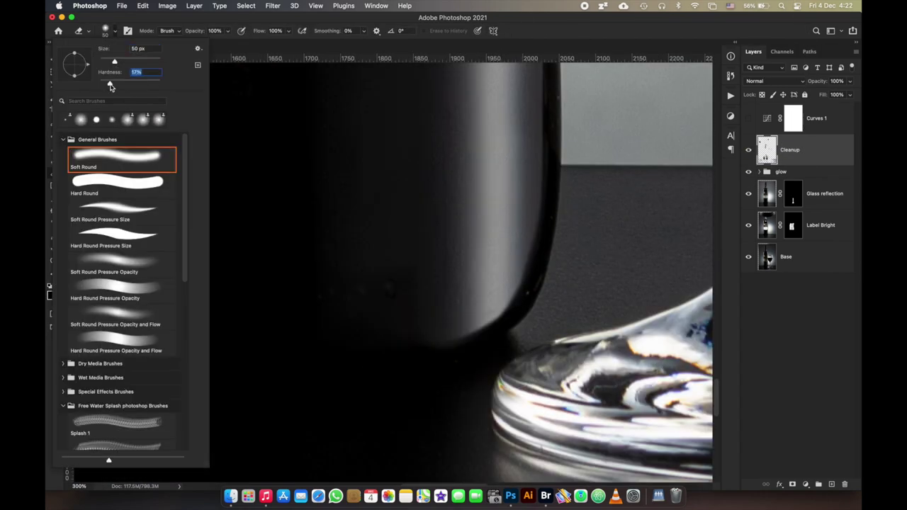
pyautogui.press('Return')
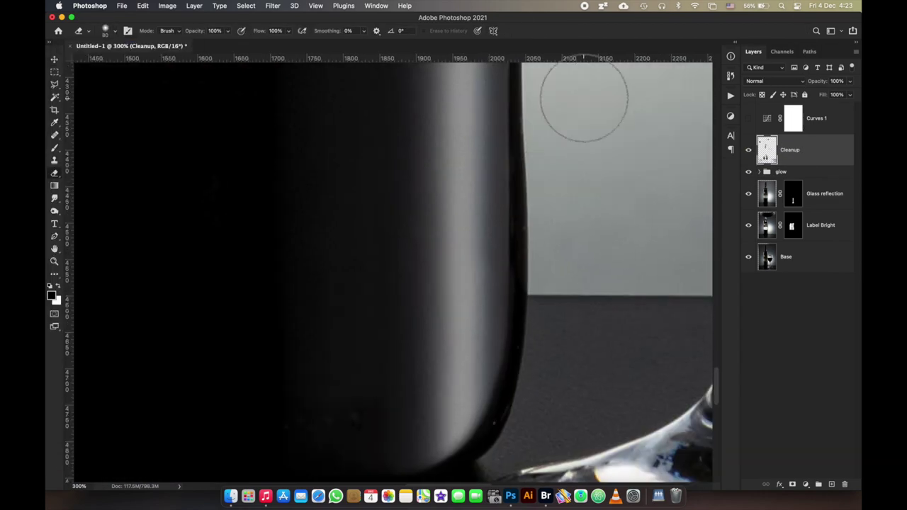
# Crop the composite at a 5:7 ratio to trim its uneven edges, and check it at 100% and fitted to the screen.
pyautogui.hotkey('ctrl', '0')
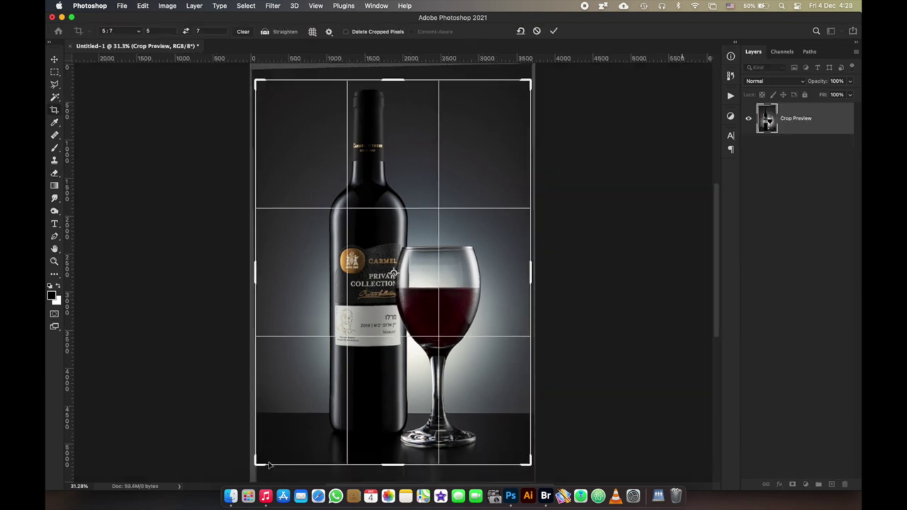
pyautogui.moveTo(260, 466); pyautogui.dragTo(260, 467)
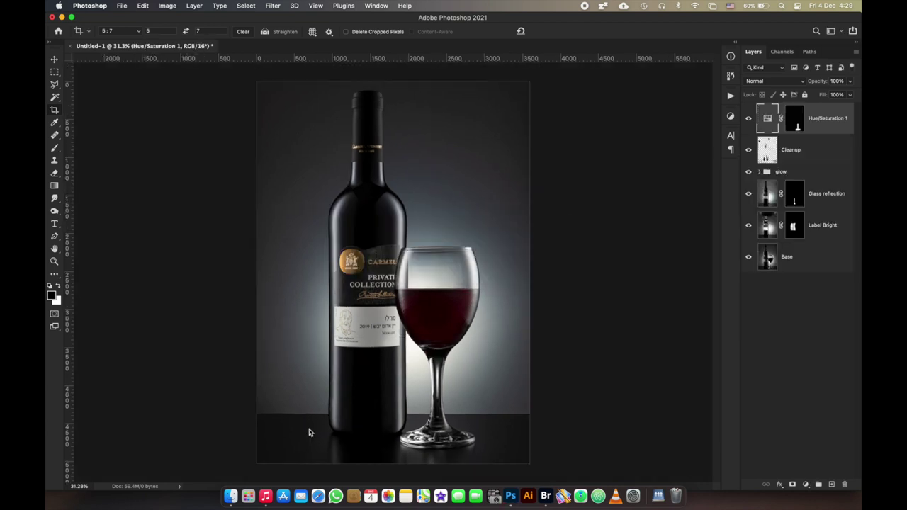
pyautogui.press('super+1')
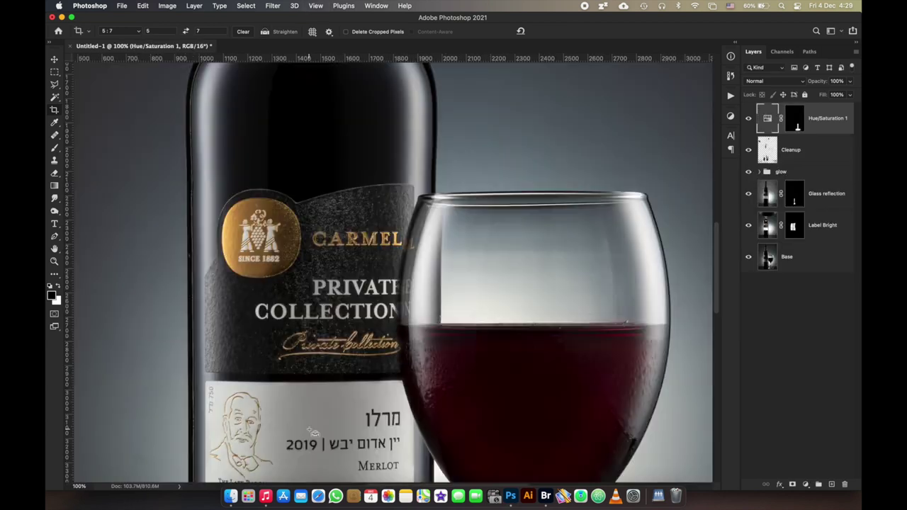
pyautogui.press('super+0')
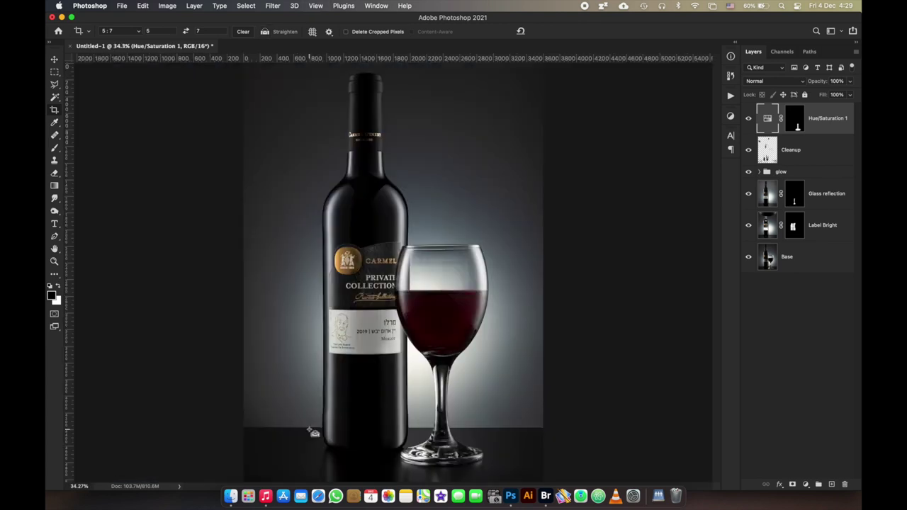